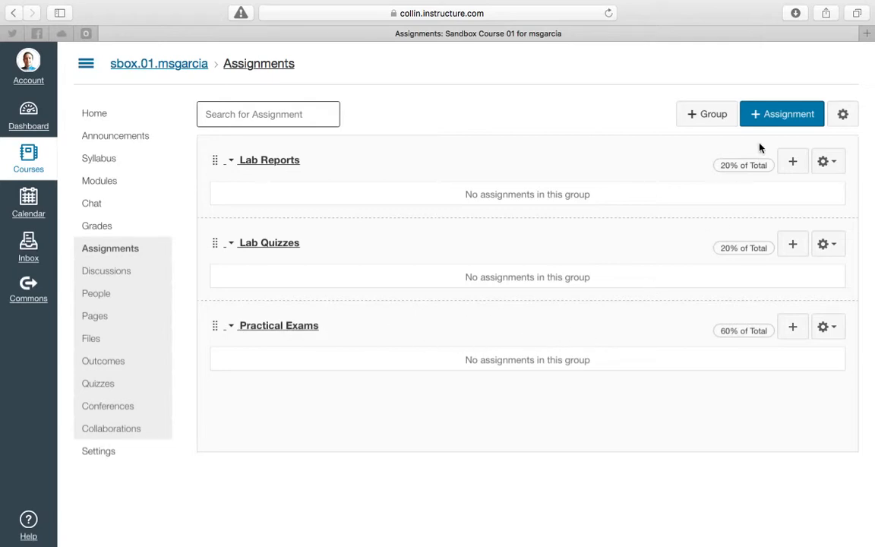
Step: Create a new assignment named "Practical Exam I" and place the cursor in its empty description
click(788, 114)
click(796, 120)
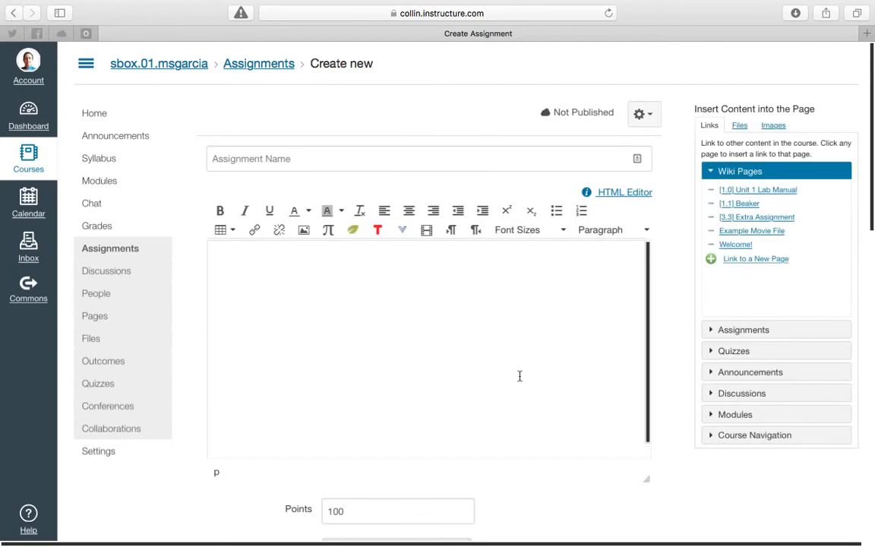
click(321, 164)
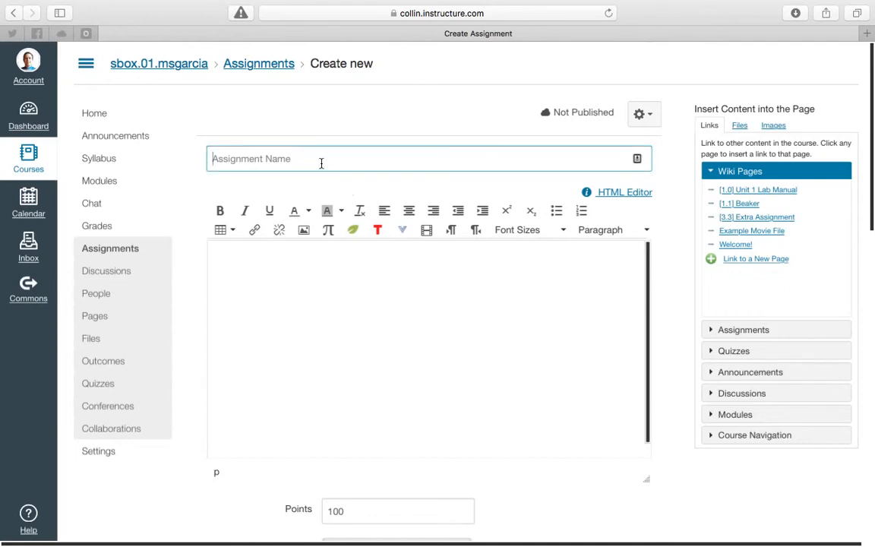
text(Practical Exam I)
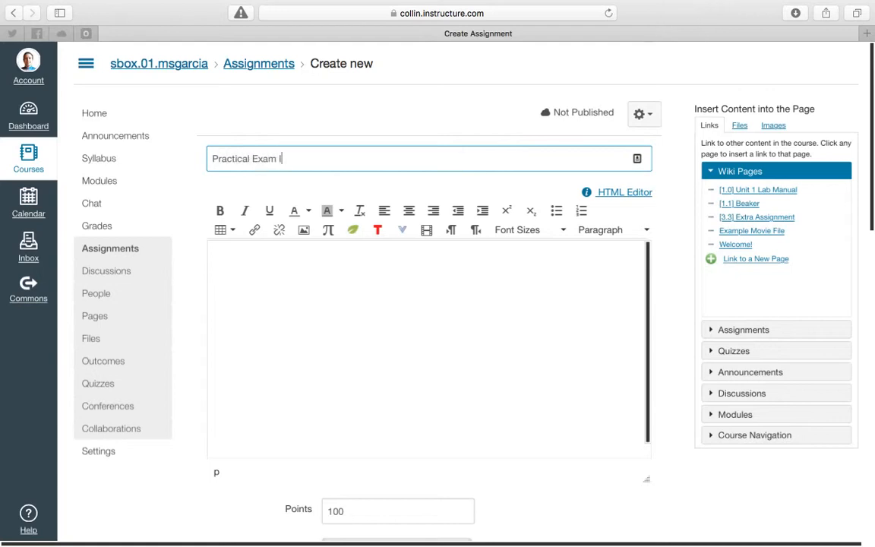
click(361, 284)
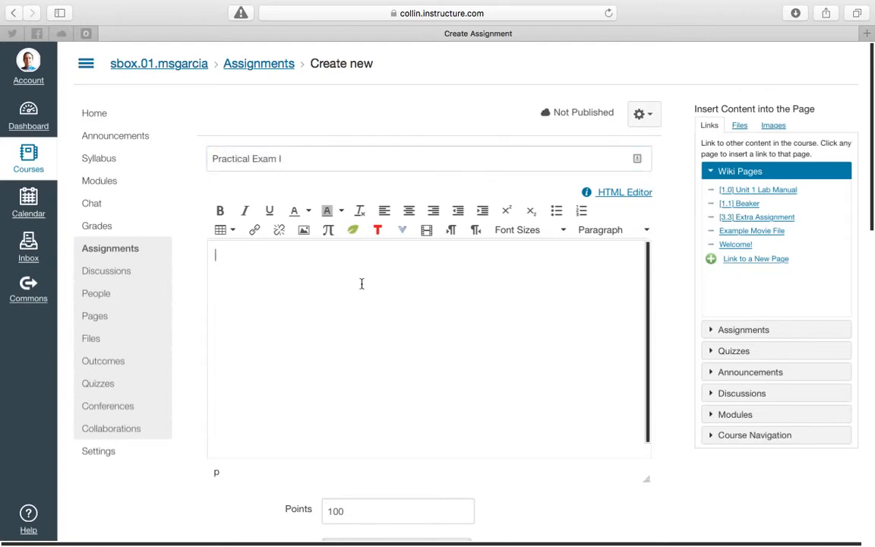
Step: Review the assignment's settings, including the grade display options, submission type, group and peer review options, and assign dates
scroll(411, 305, down, 2)
scroll(662, 249, down, 5)
scroll(662, 248, down, 7)
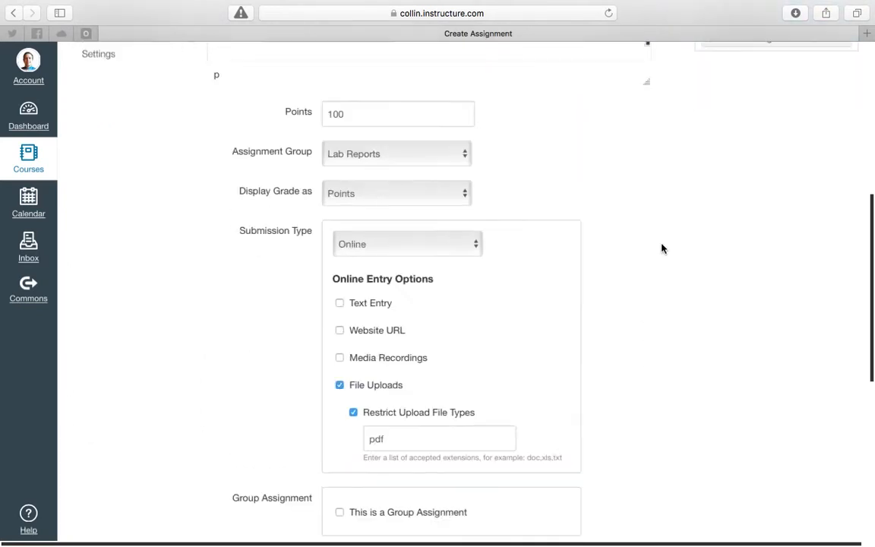
scroll(662, 248, up, 1)
scroll(662, 249, up, 1)
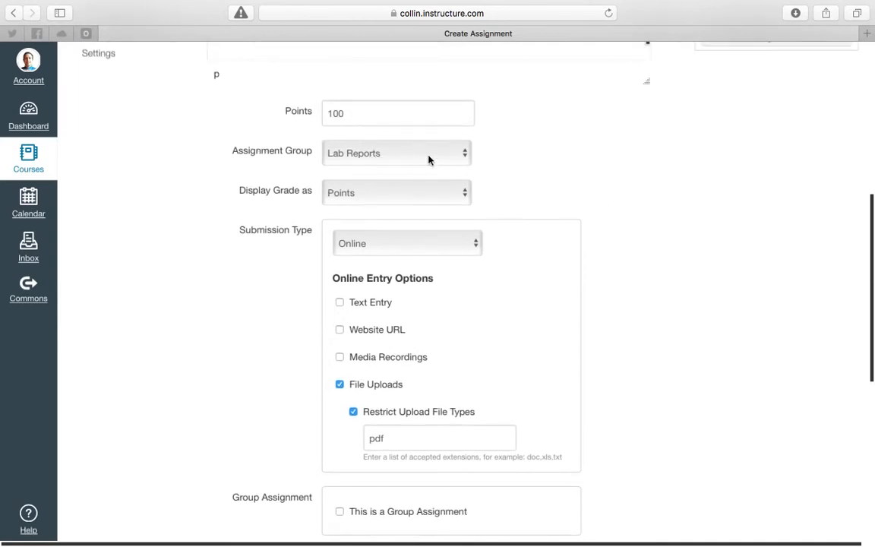
click(398, 194)
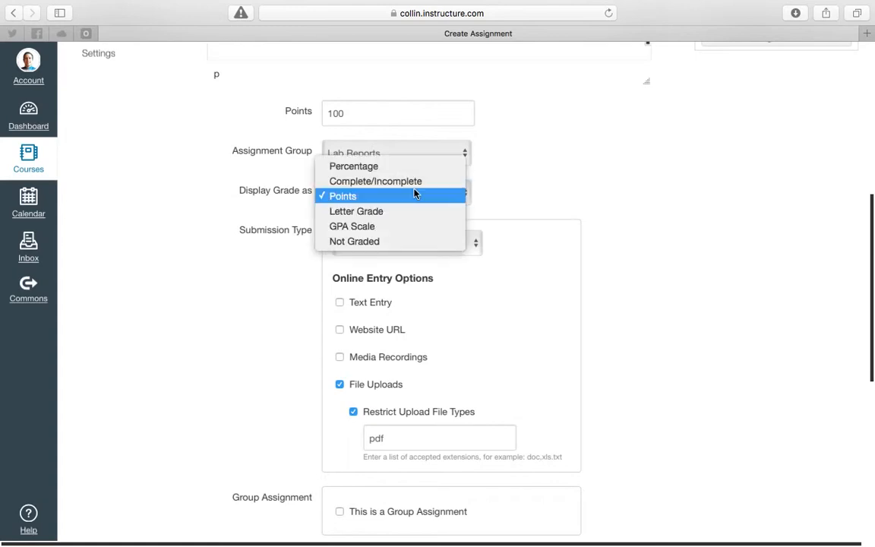
click(524, 180)
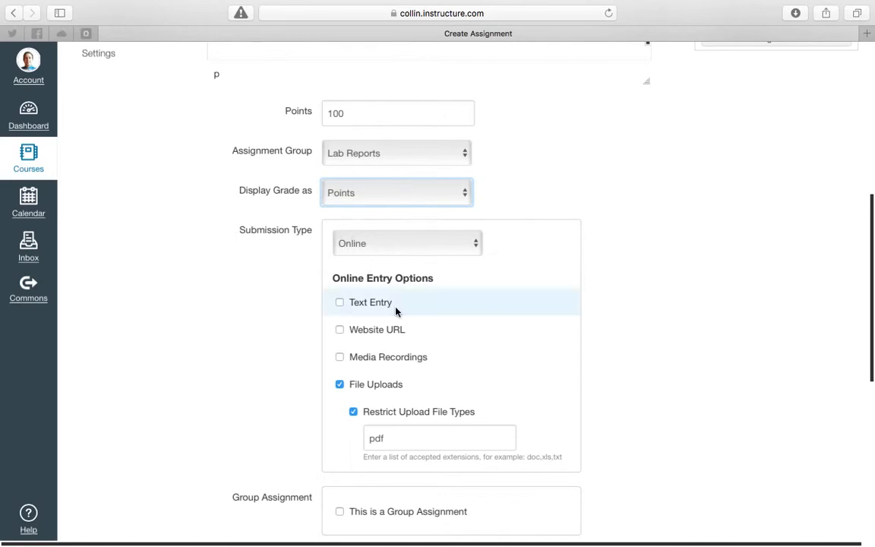
scroll(262, 336, down, 5)
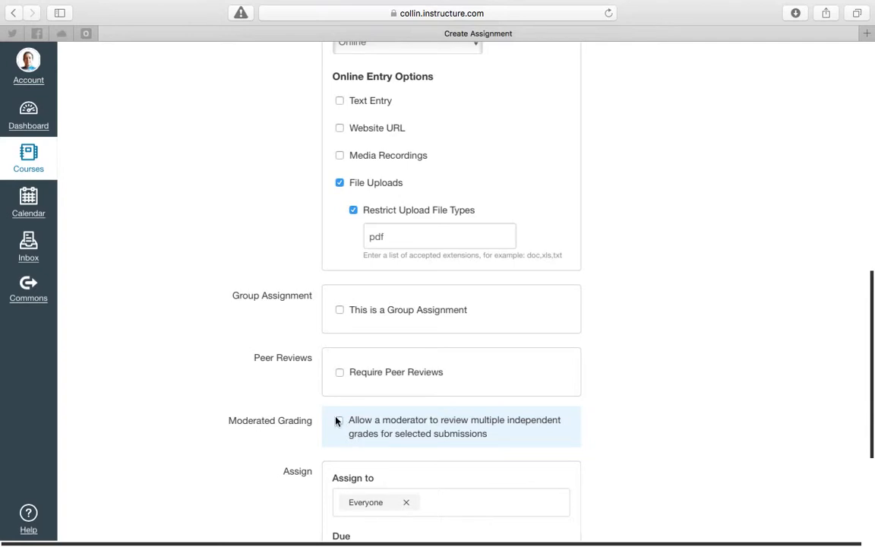
scroll(285, 418, down, 3)
scroll(383, 329, down, 3)
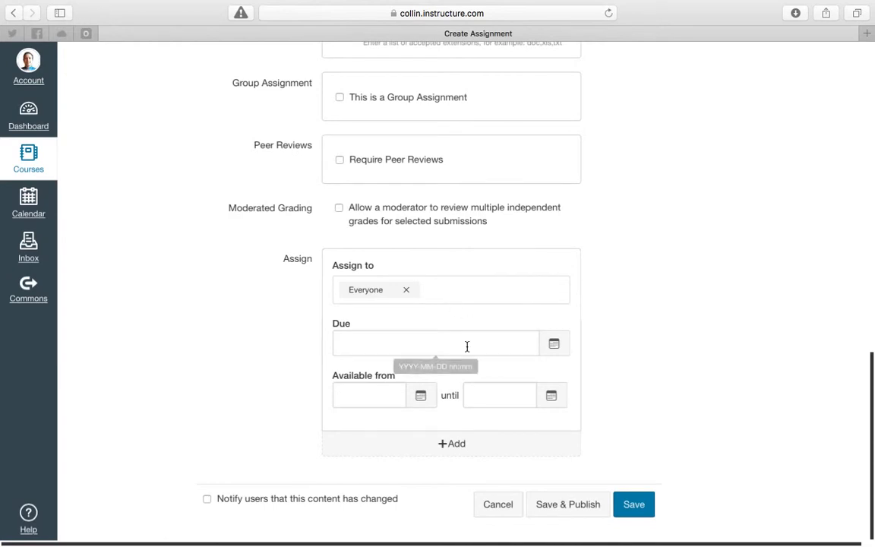
scroll(467, 346, up, 10)
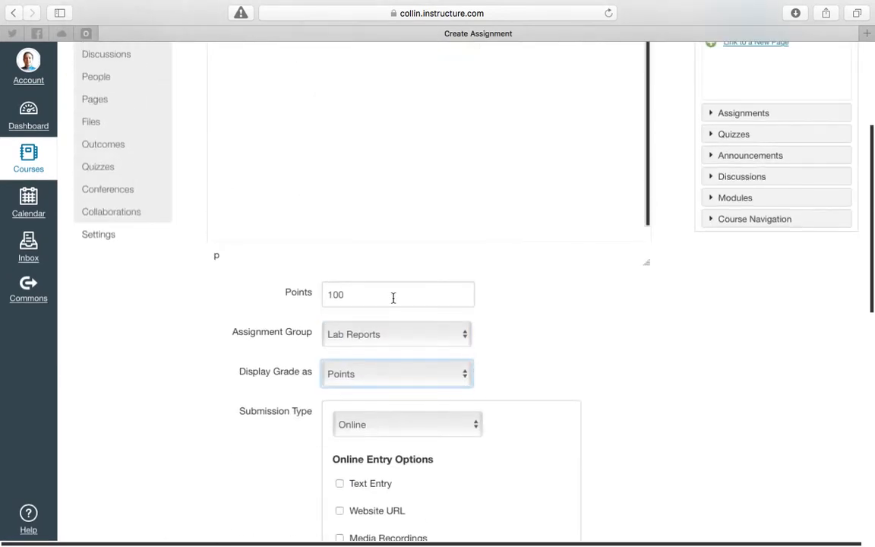
scroll(393, 297, up, 5)
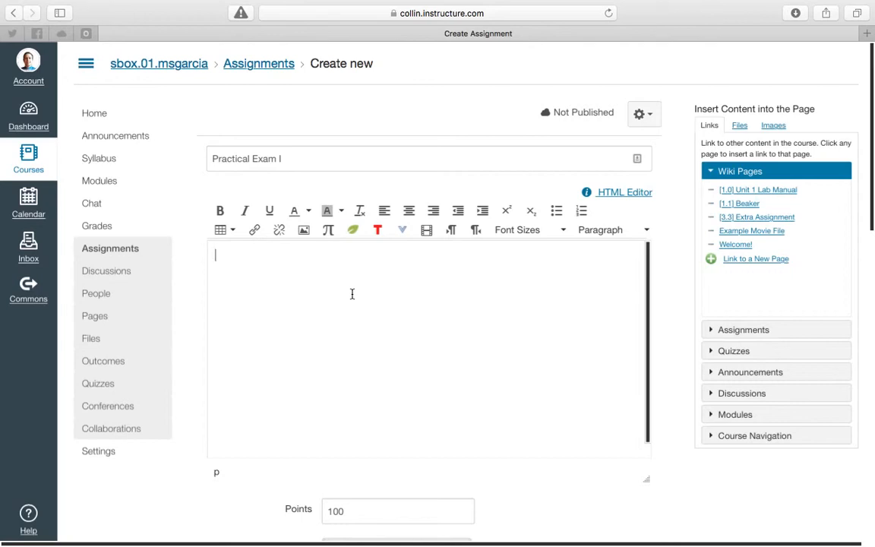
Step: Begin the description: "This is an in class exam! You must come to campus during regular lab hours to take this exam on its due date!"
text(This is an in class exam! You )
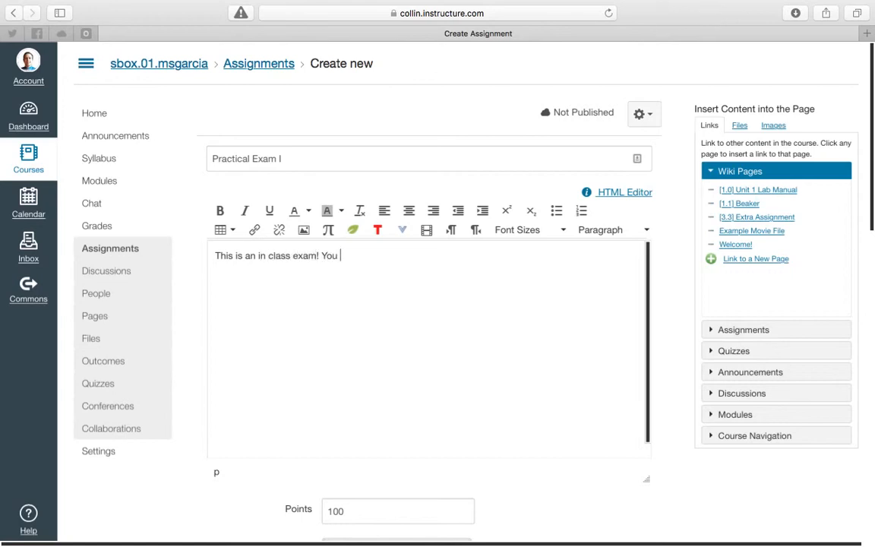
text(must come to cam)
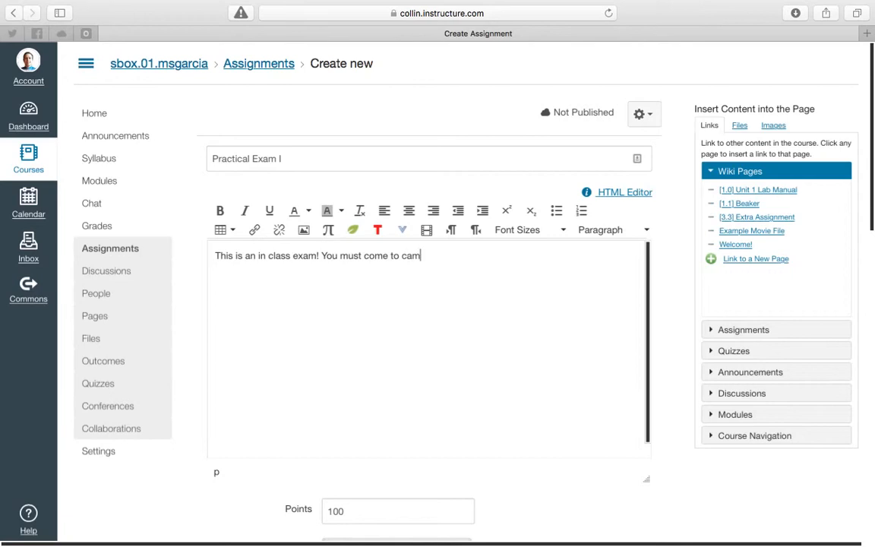
text(pus during regular lab hours to)
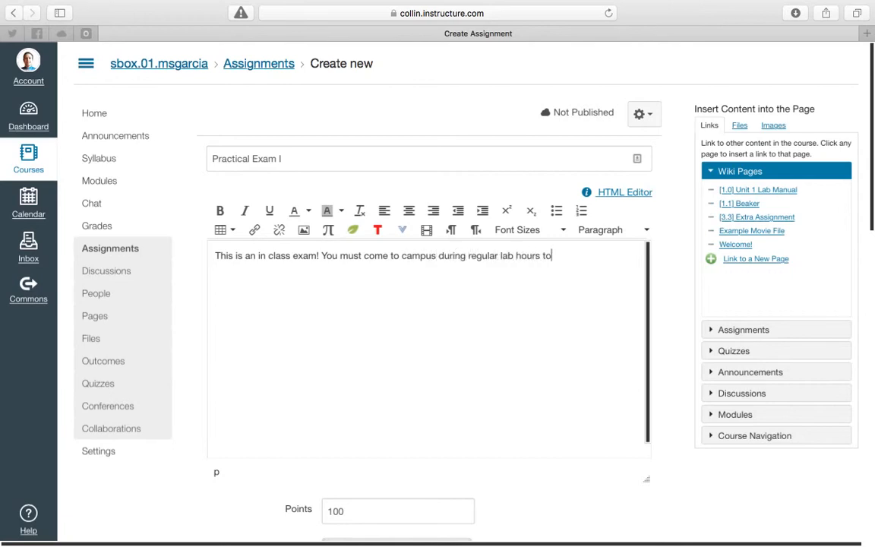
text( take this exam on its due date)
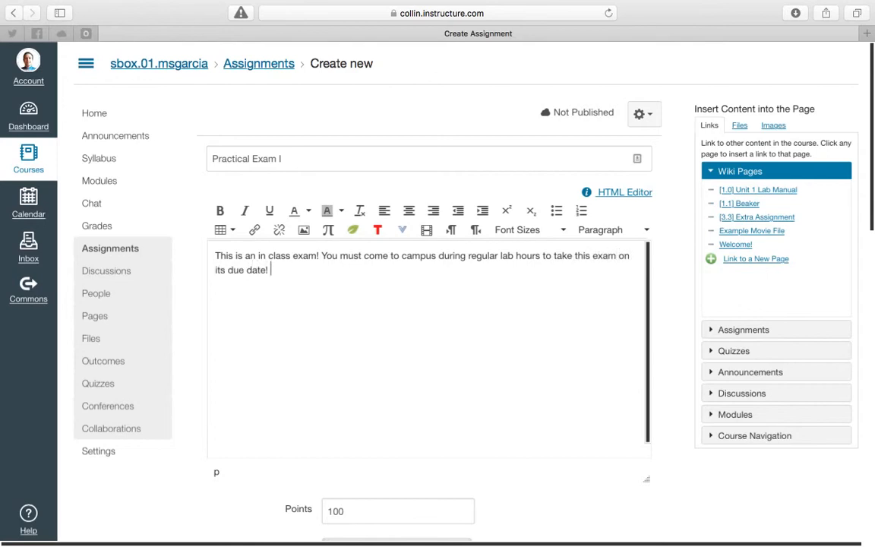
Step: Continue the description with "There will be no lab following this exam on the day that it is given! If you have questions"
text(! There will be no lab following this exam on  the day)
key(BackSpace)
key(BackSpace)
key(BackSpace)
key(BackSpace)
key(BackSpace)
key(BackSpace)
key(BackSpace)
key(BackSpace)
text(the day that it is give)
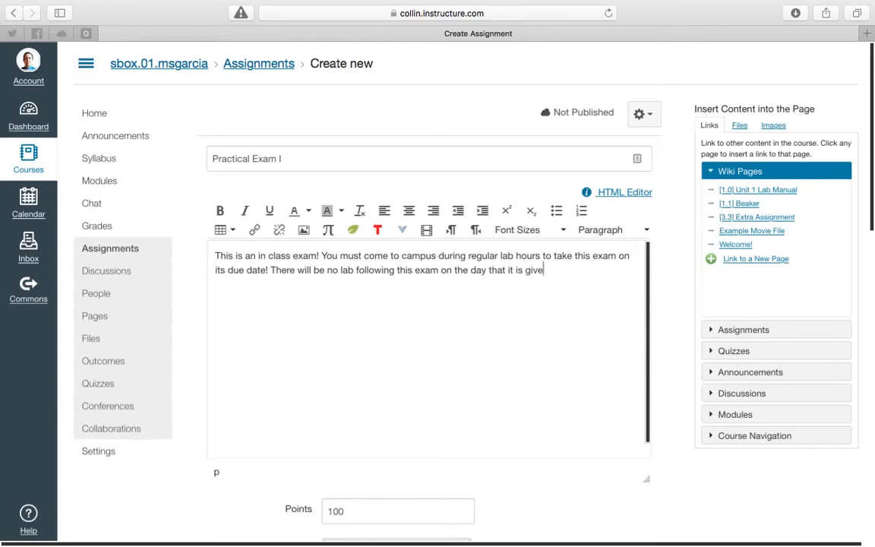
text(n! If you have questions)
Step: Finish the sentence about questions in the description with ", please contact me before the day of the exam!"
text(, lease)
key(BackSpace)
key(BackSpace)
key(BackSpace)
text(p)
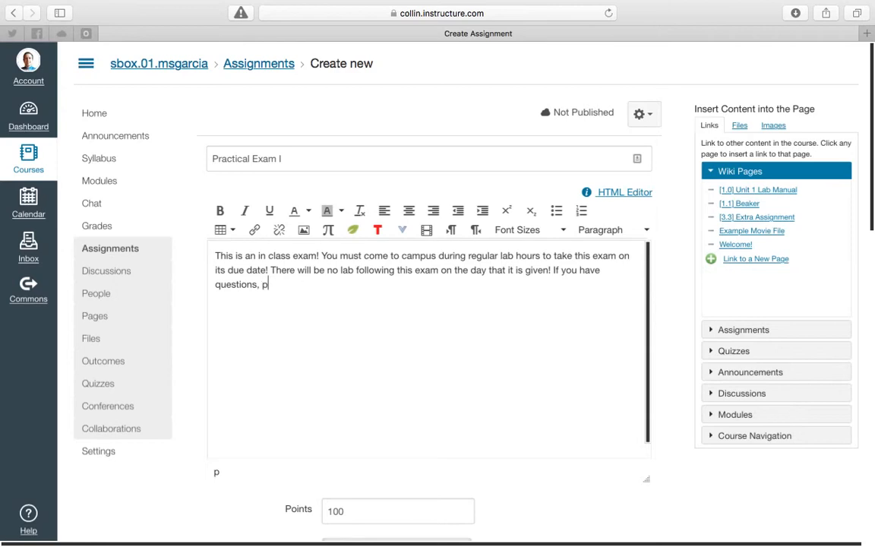
text(lease contact me before the day of the exam!)
scroll(499, 297, down, 1)
scroll(499, 297, up, 1)
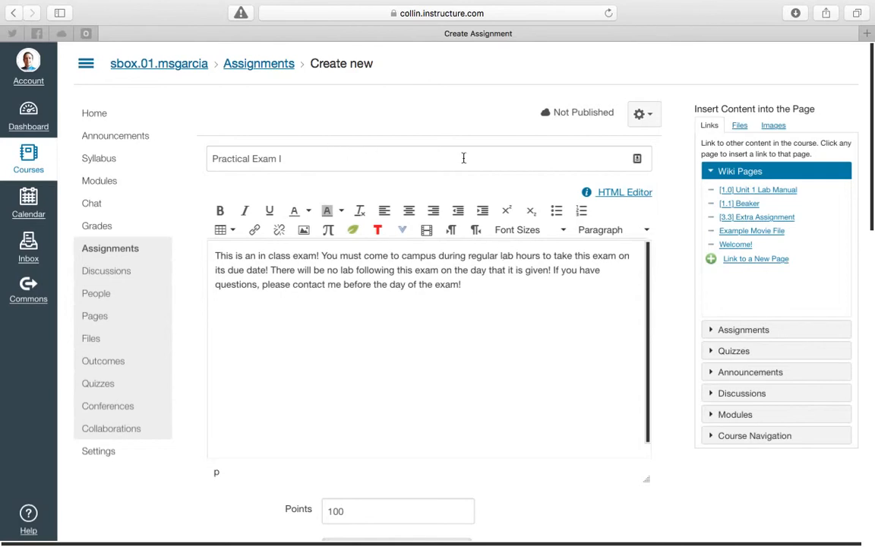
Step: Set the assignment group to Practical Exams and keep the grade displayed as Points
scroll(670, 235, down, 5)
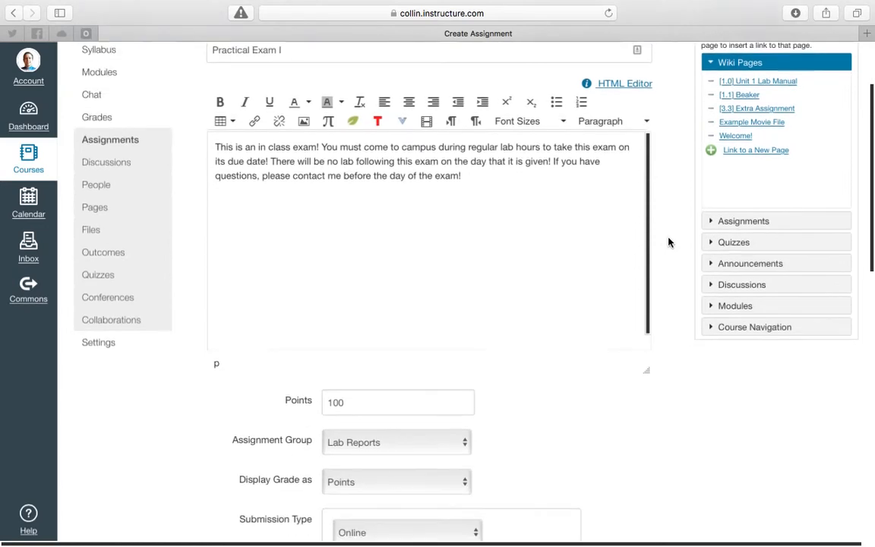
scroll(670, 246, down, 2)
click(375, 223)
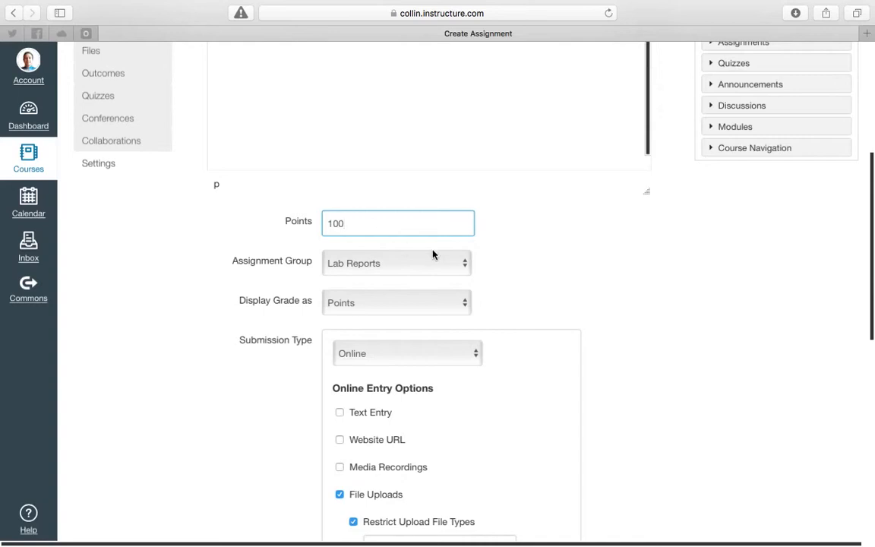
scroll(524, 250, down, 2)
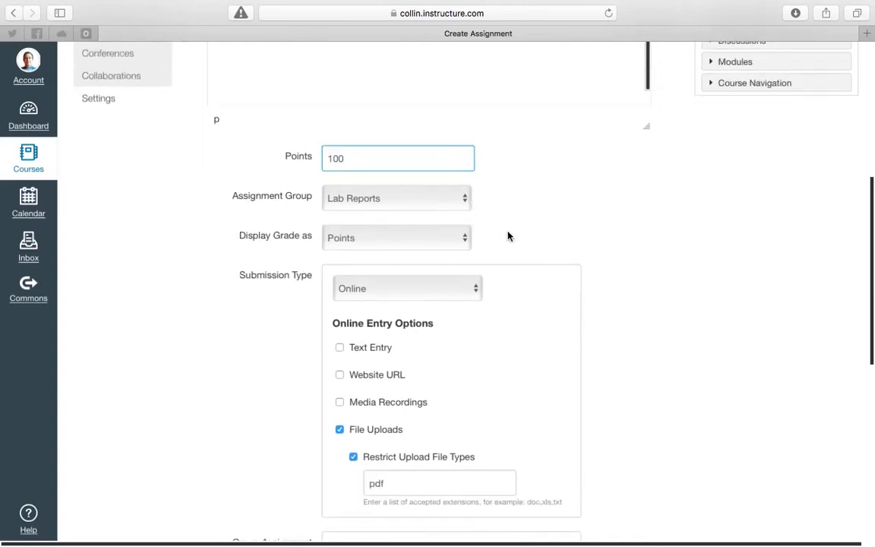
click(448, 199)
click(448, 232)
click(509, 217)
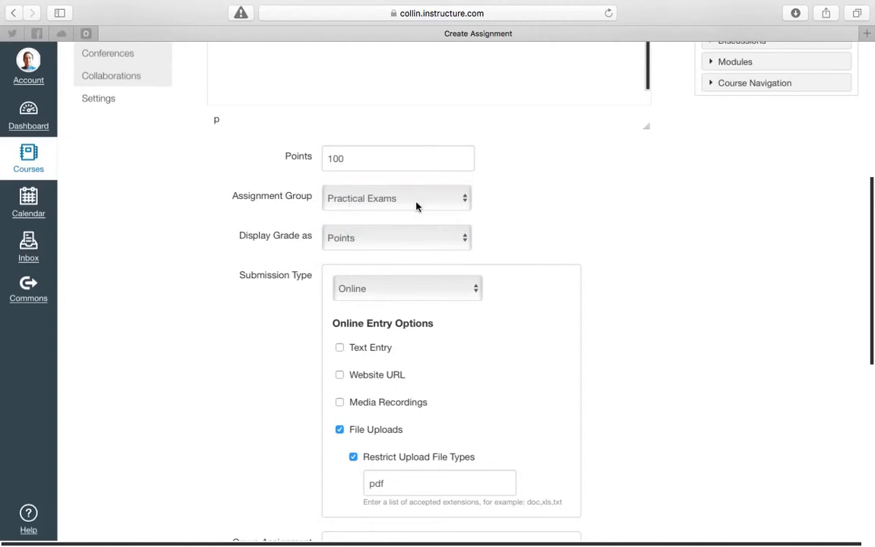
click(448, 201)
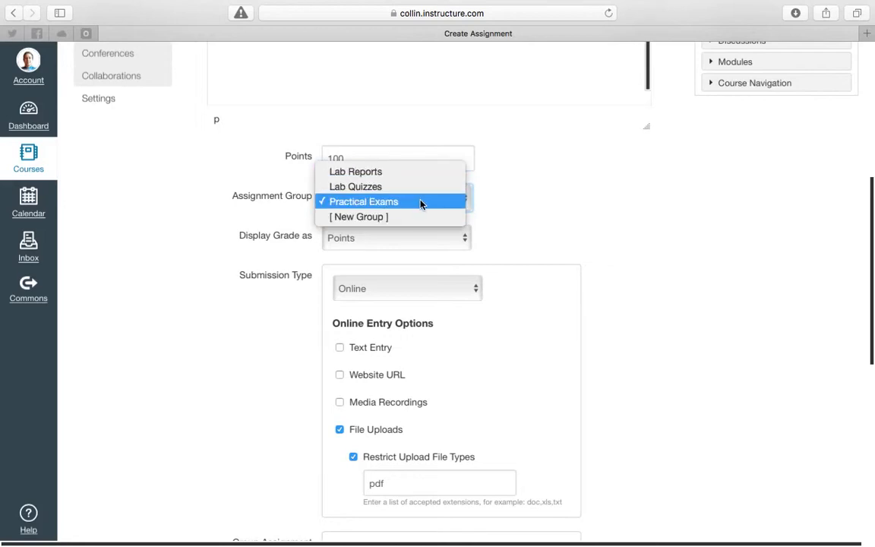
click(526, 204)
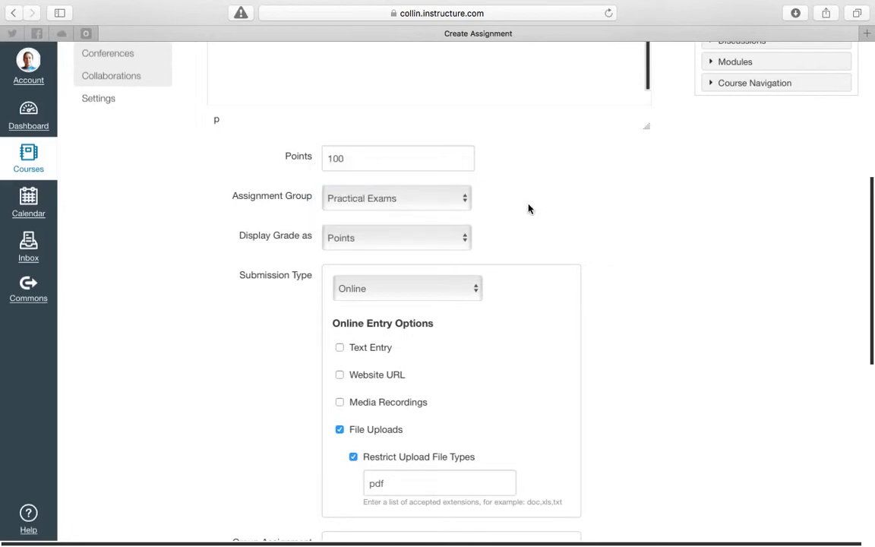
click(440, 235)
click(431, 242)
Step: Set the exam's submission type to On Paper
scroll(516, 229, up, 2)
scroll(516, 228, up, 4)
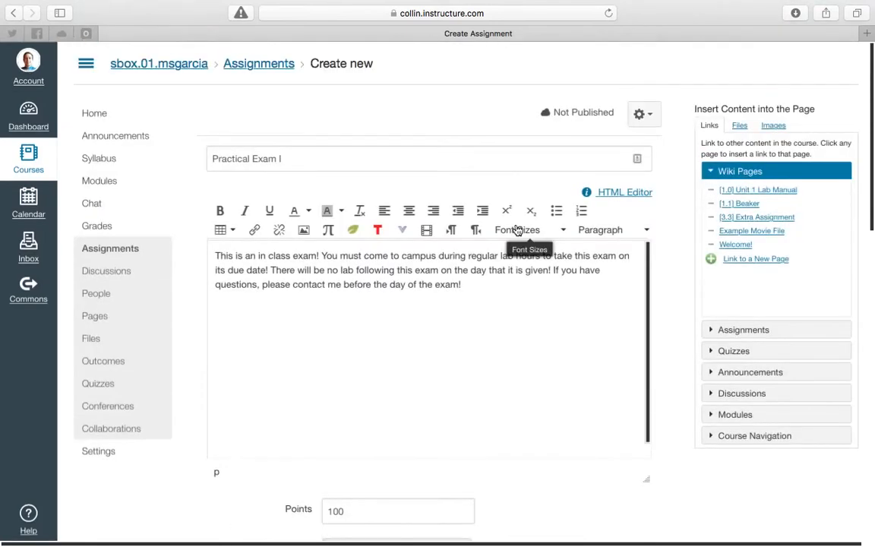
scroll(516, 228, down, 3)
scroll(516, 225, up, 3)
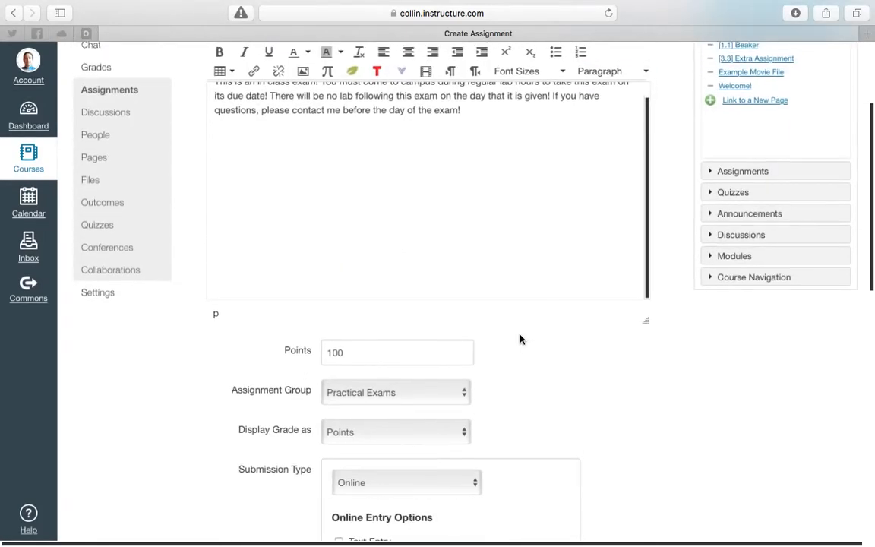
scroll(550, 361, down, 3)
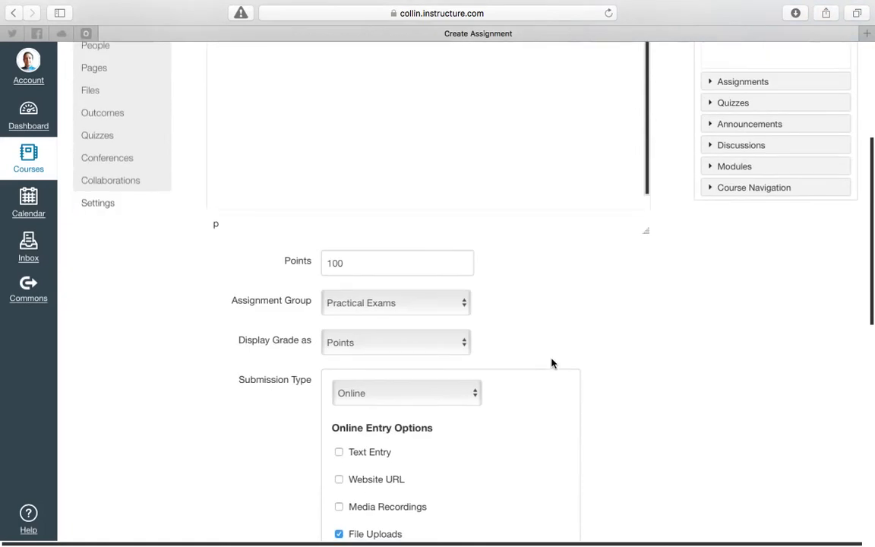
scroll(555, 309, down, 3)
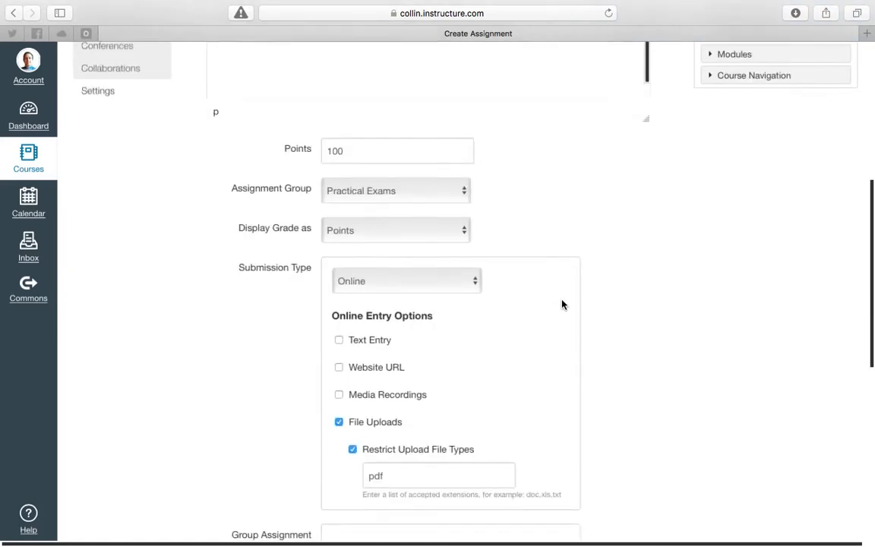
click(426, 282)
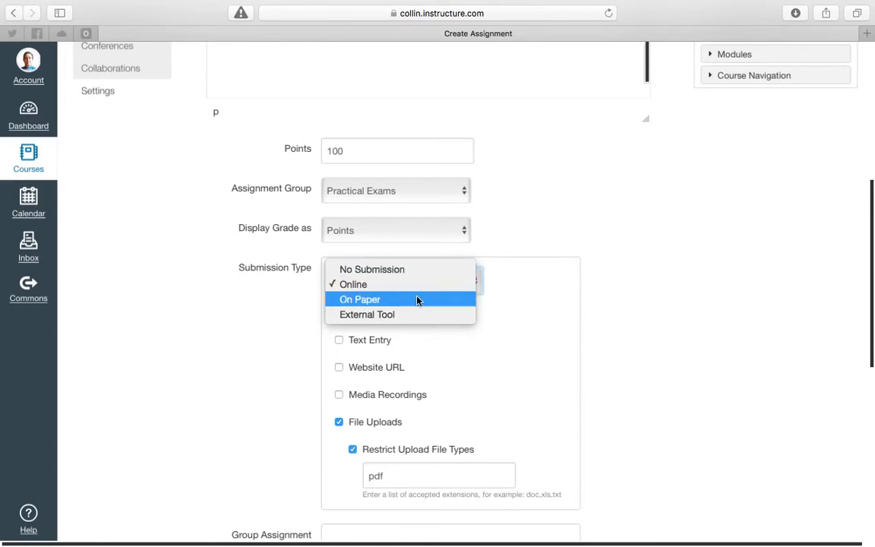
click(412, 303)
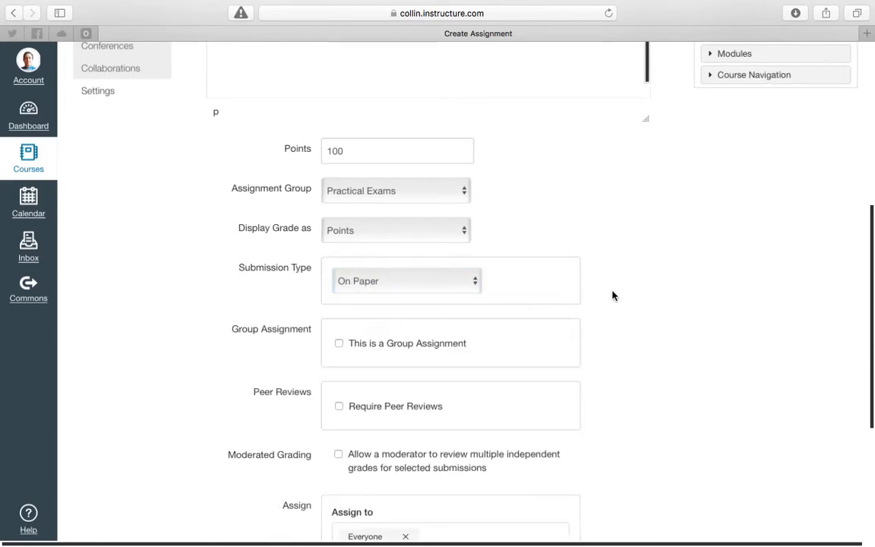
Step: Add "Please remember to bring a pencil and a Scantron!" at the end of the assignment description
scroll(613, 306, down, 2)
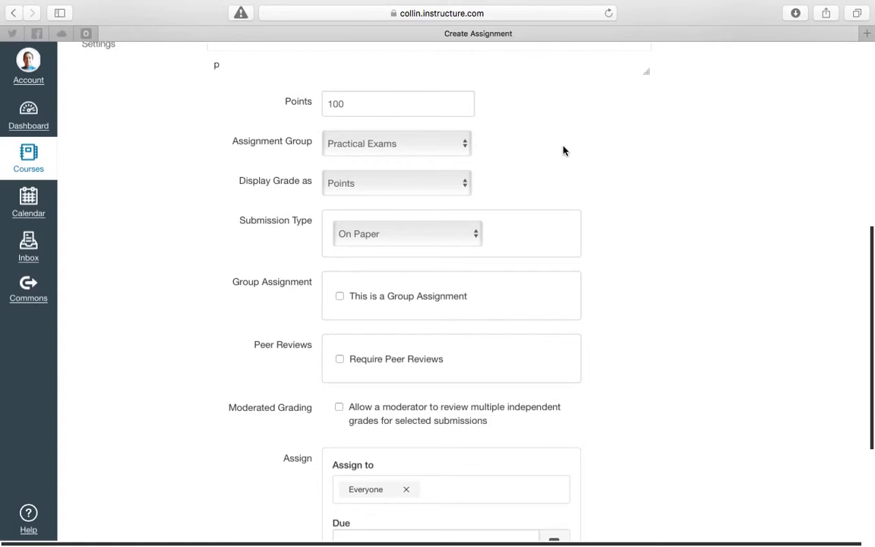
scroll(566, 144, up, 10)
click(503, 209)
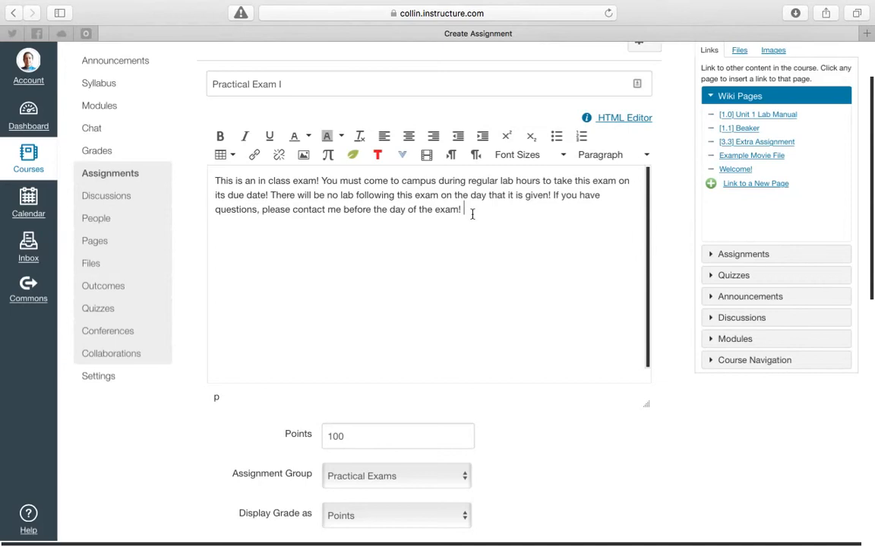
text(Please remember to bring a pencial an)
key(BackSpace)
key(BackSpace)
key(BackSpace)
key(BackSpace)
text(l and a scantron!)
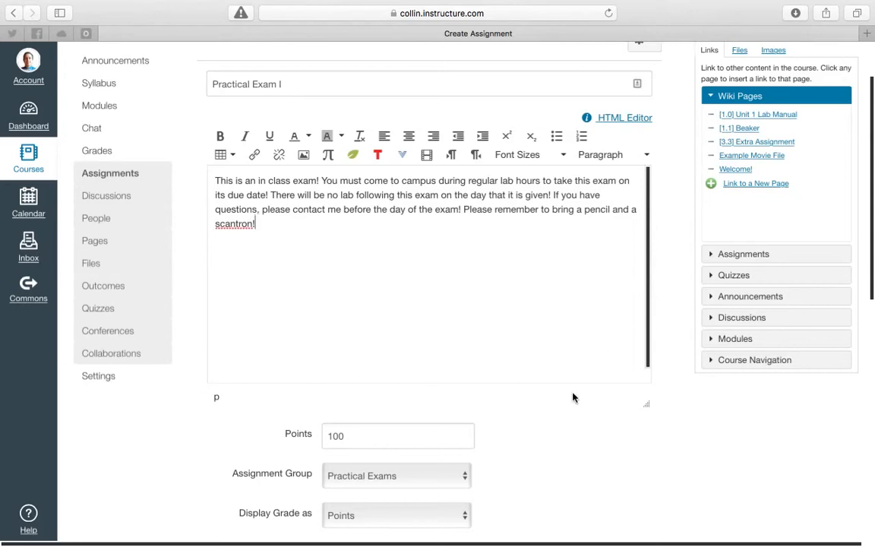
key(BackSpace)
text(S)
scroll(547, 308, down, 1)
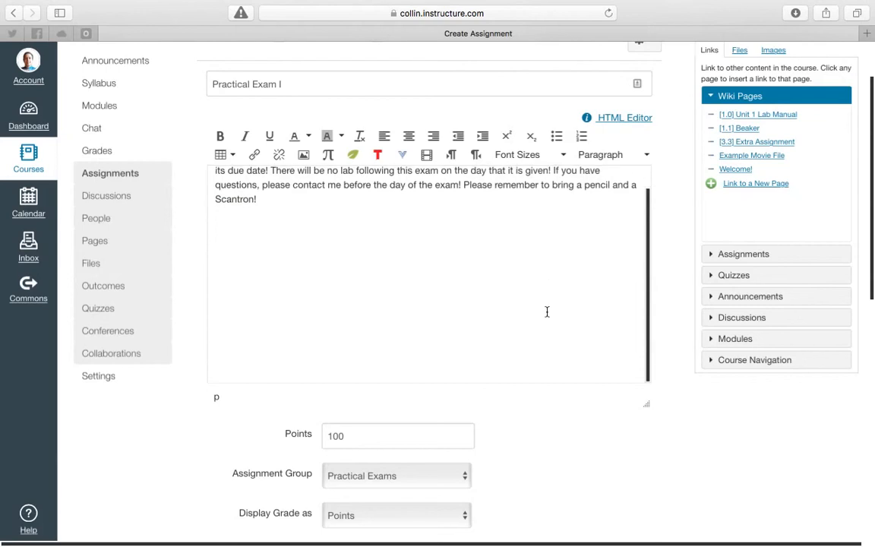
Step: Set the exam's due date to August 12, 2016, leaving it assigned to Everyone
scroll(555, 448, down, 5)
scroll(554, 443, down, 3)
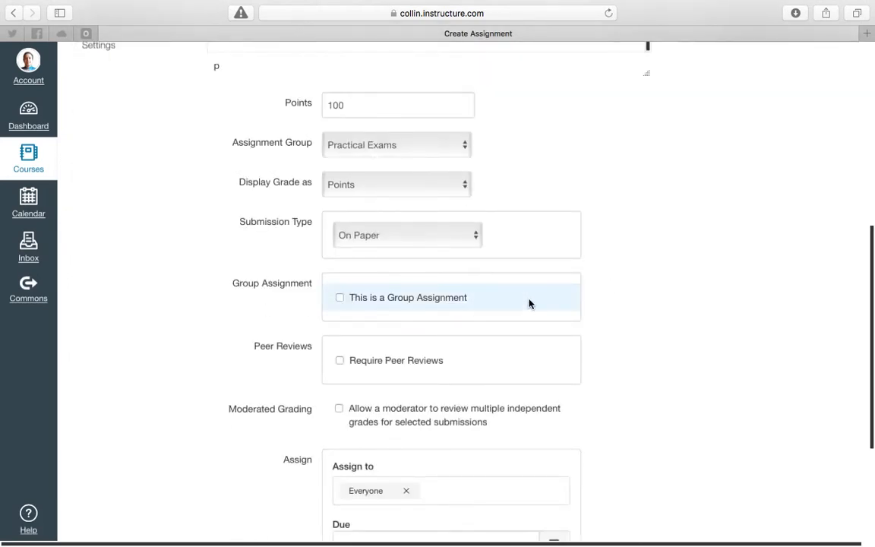
scroll(529, 302, down, 3)
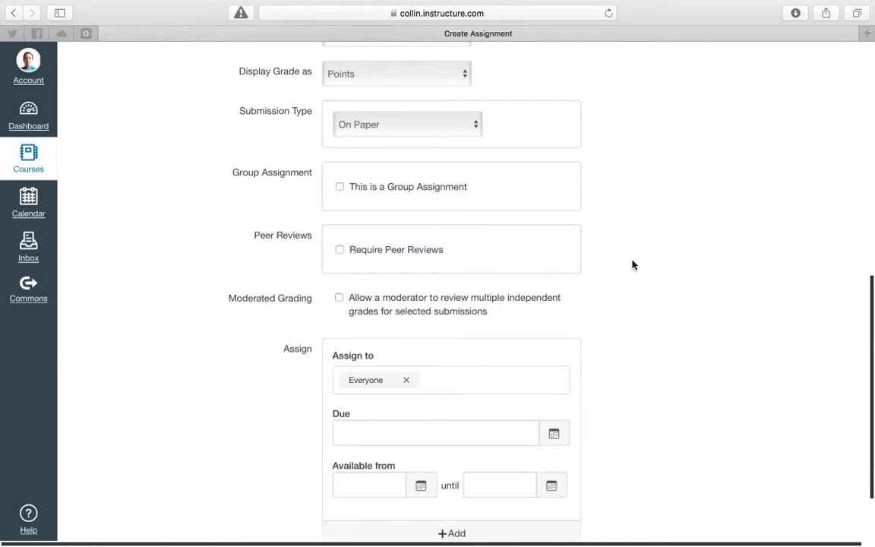
scroll(629, 263, down, 2)
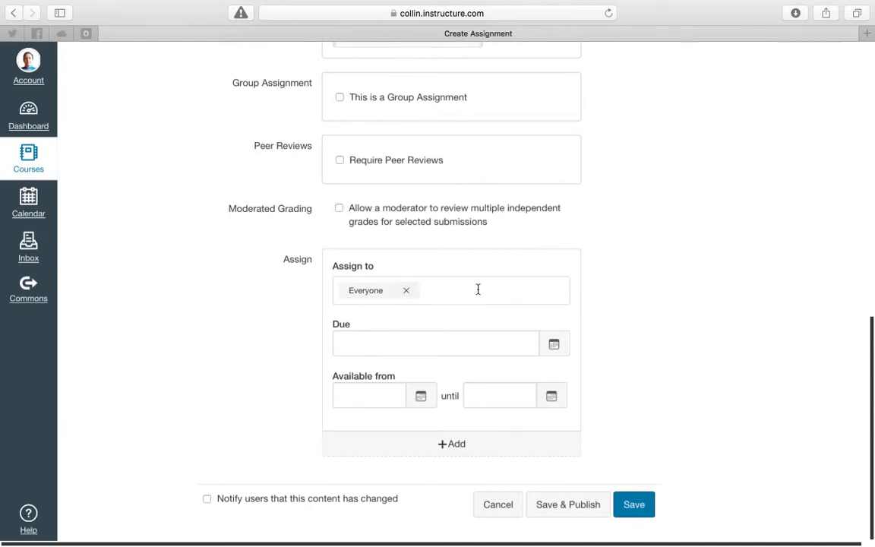
click(557, 347)
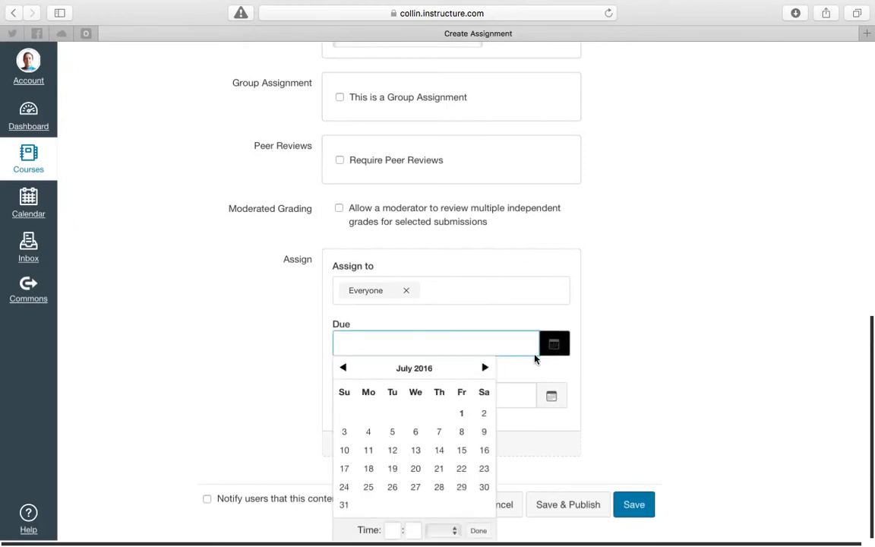
click(485, 369)
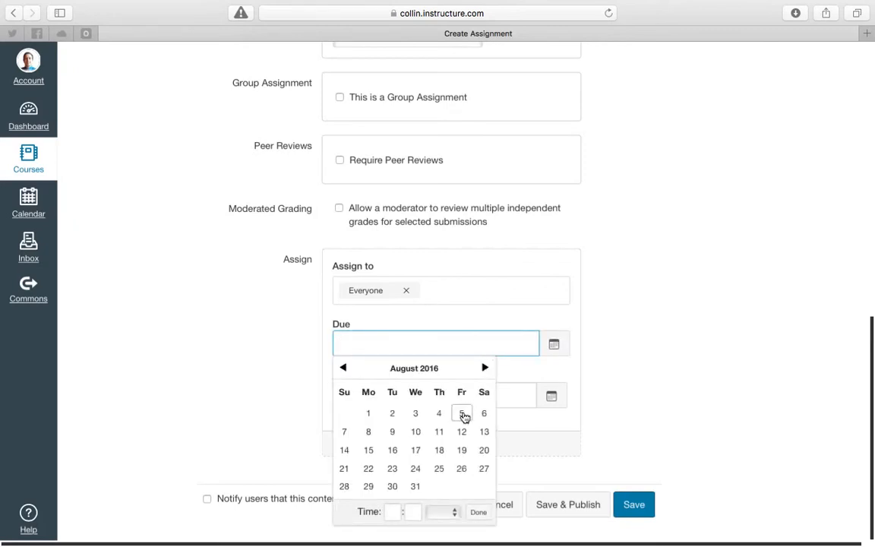
click(462, 431)
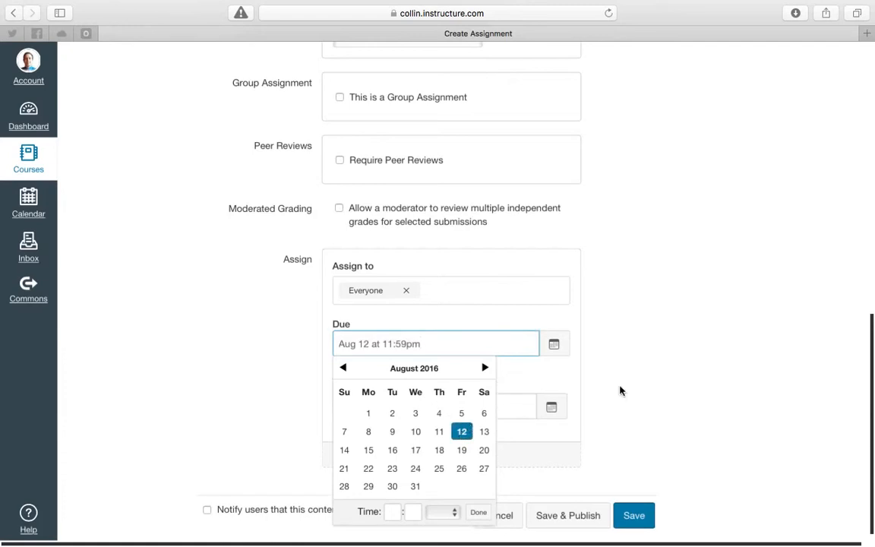
click(669, 398)
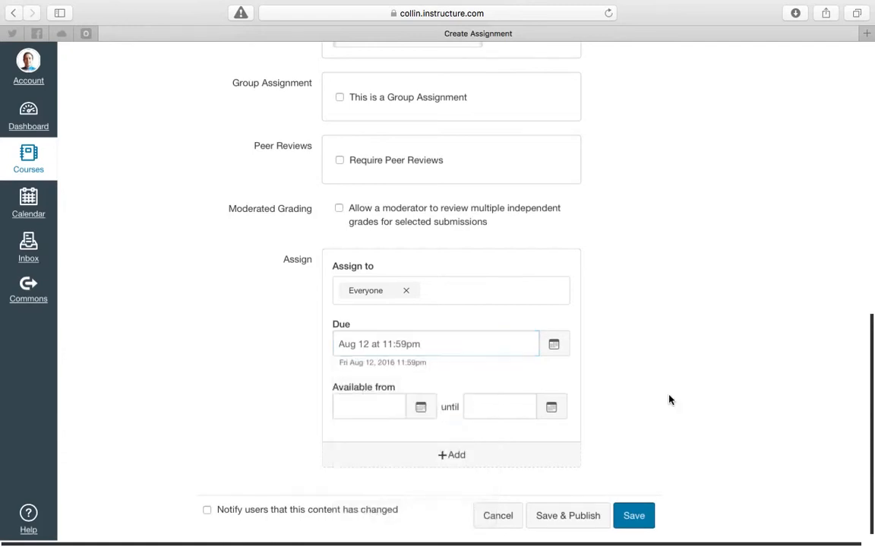
Step: Set the due time on August 12 to 11:00 am
click(422, 408)
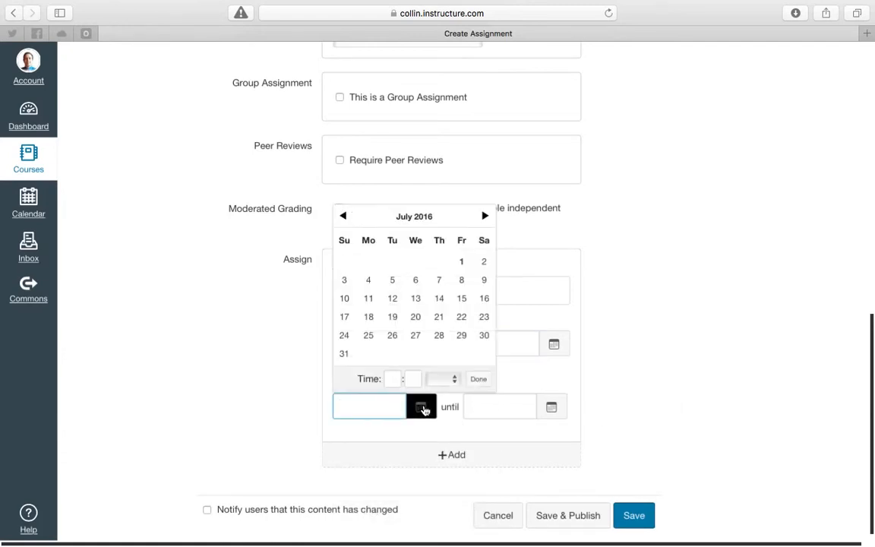
click(624, 394)
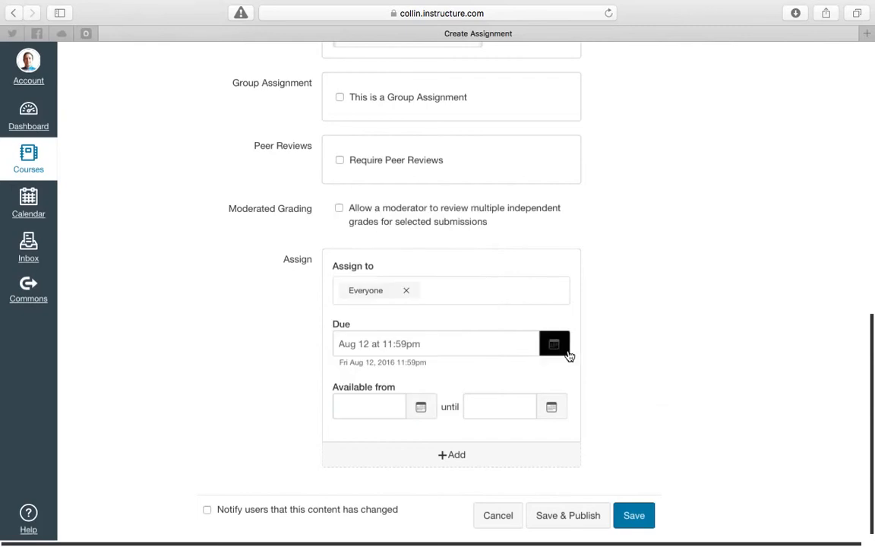
click(567, 352)
click(390, 511)
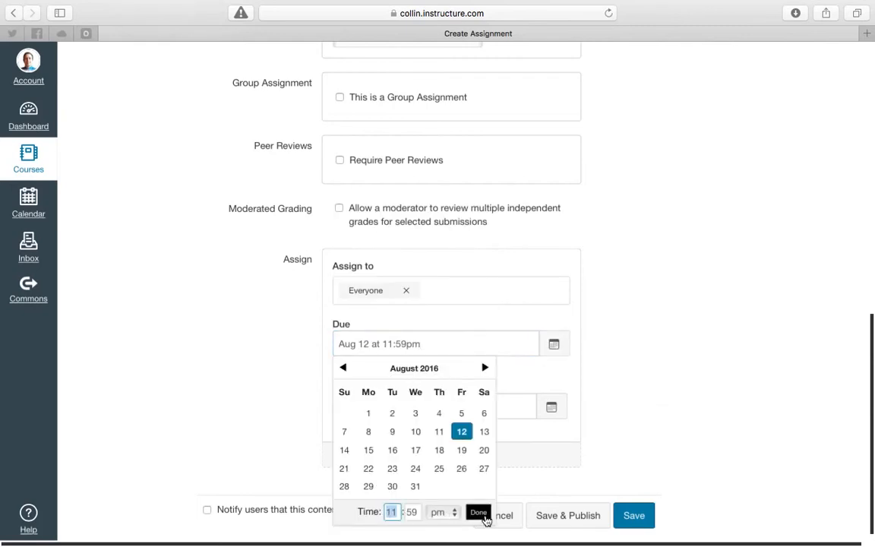
click(412, 511)
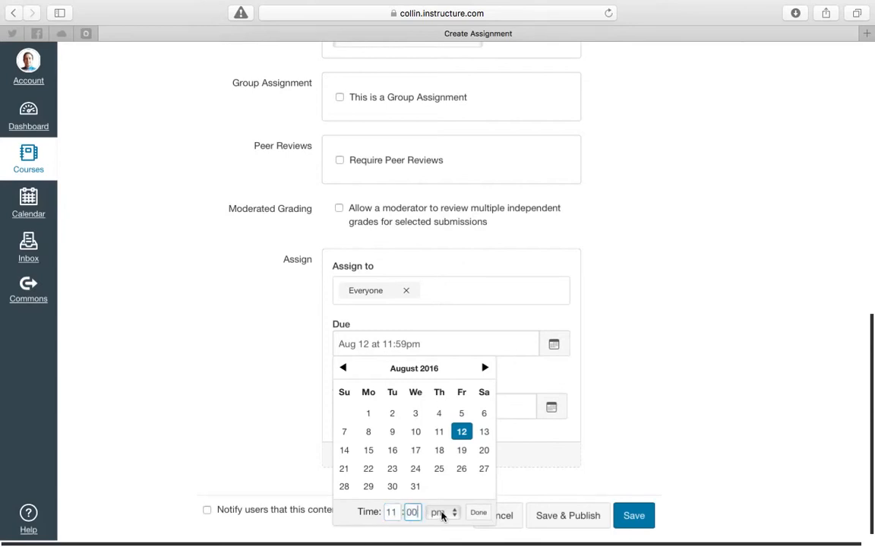
click(443, 516)
click(443, 501)
click(480, 515)
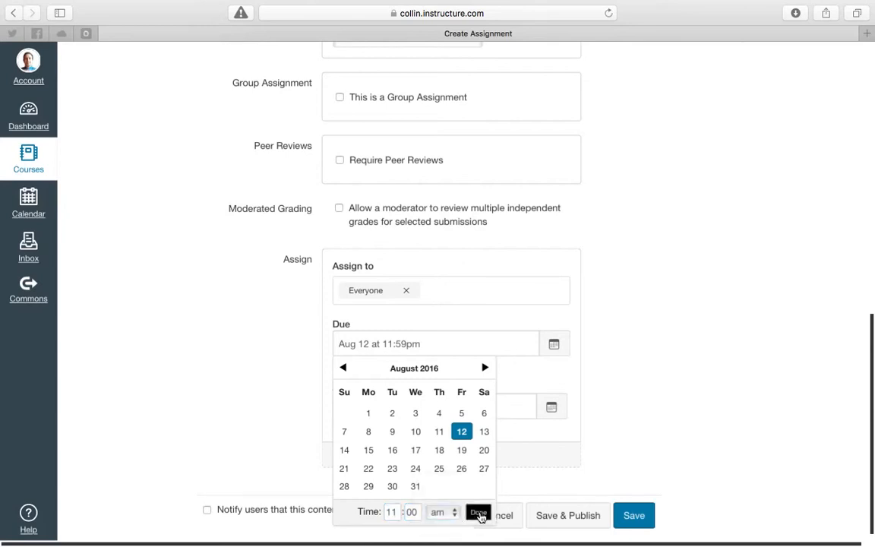
Step: Make the exam available from August 12, 2016 at 11:00 am
click(379, 408)
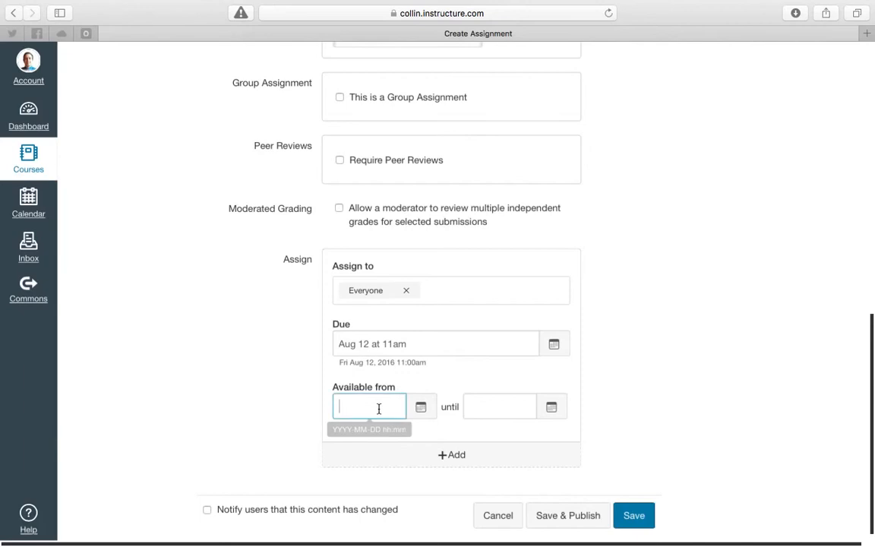
click(421, 408)
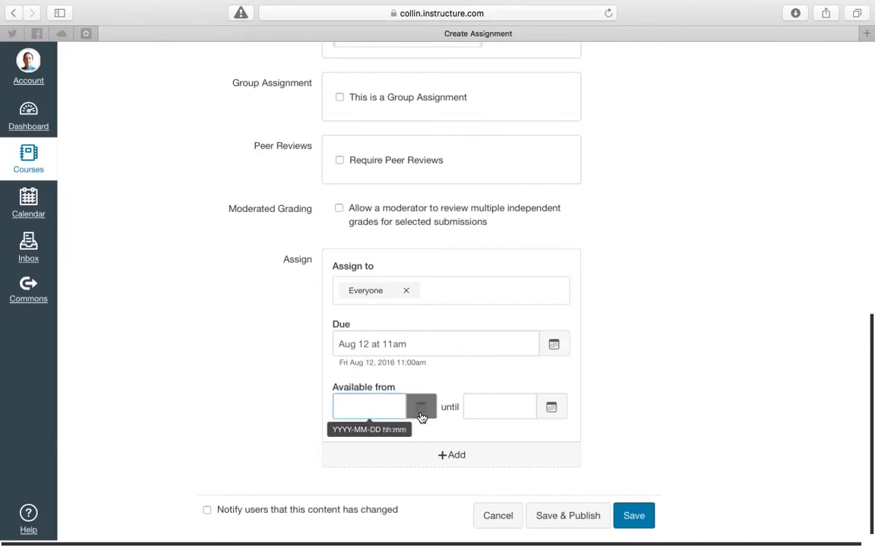
click(604, 334)
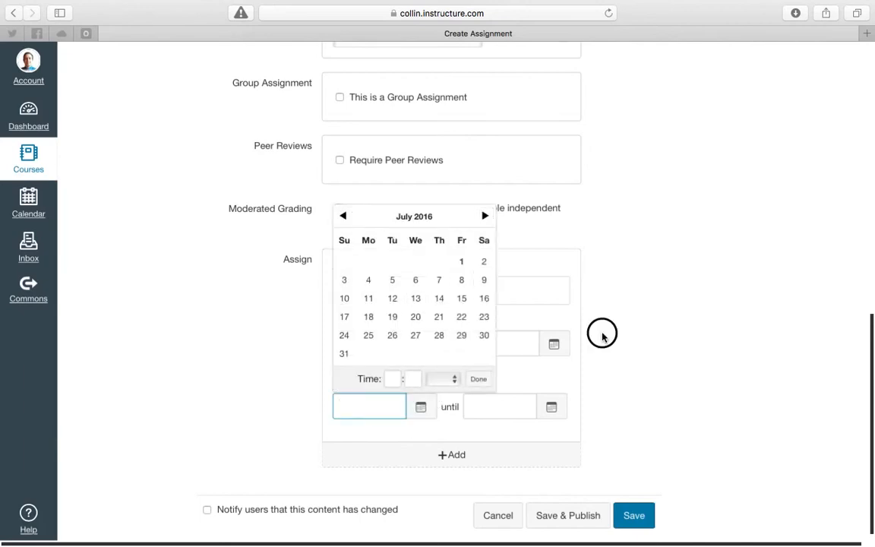
click(421, 408)
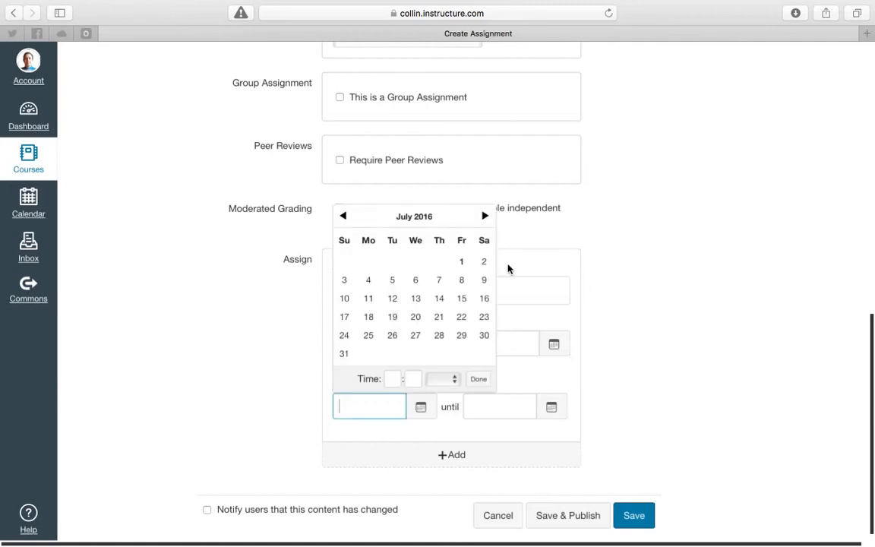
click(484, 218)
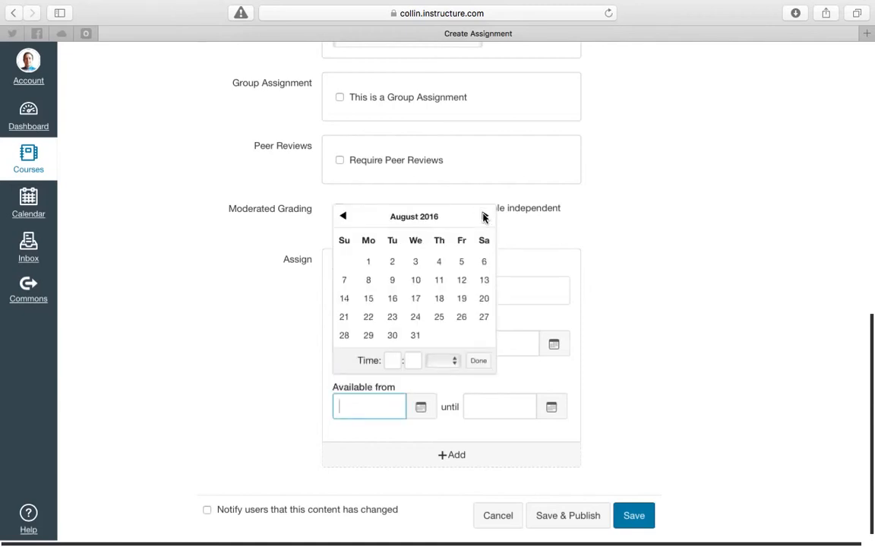
click(463, 281)
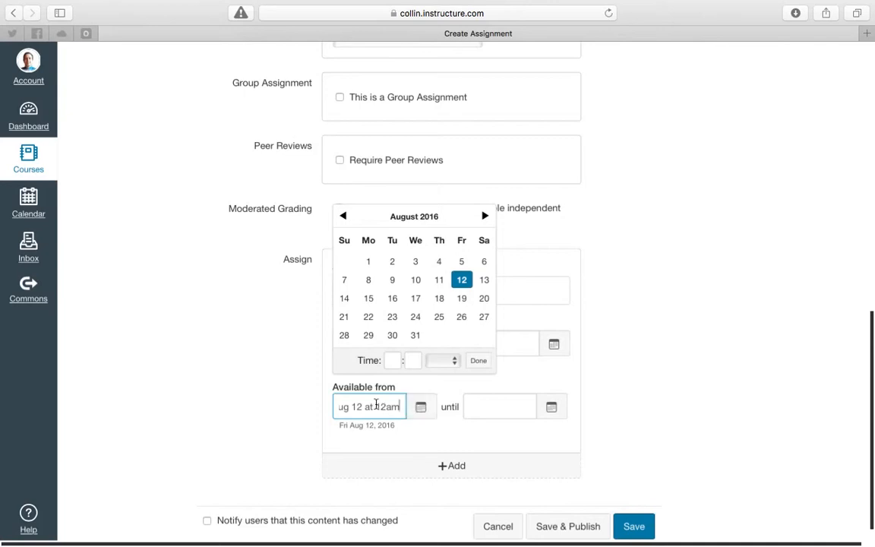
click(390, 361)
text(11)
key(Tab)
text(00)
click(448, 361)
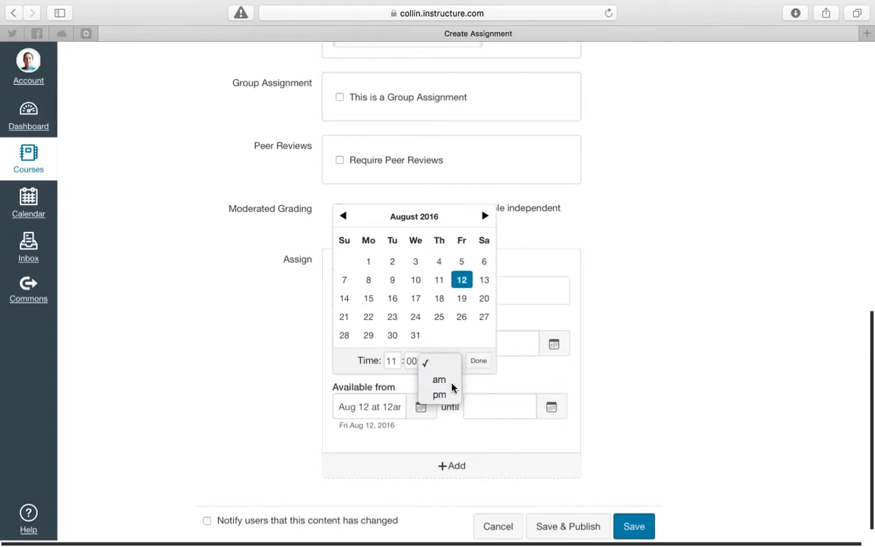
click(452, 378)
click(477, 361)
Step: Set the end time of the exam's availability to 1:00 pm
click(508, 407)
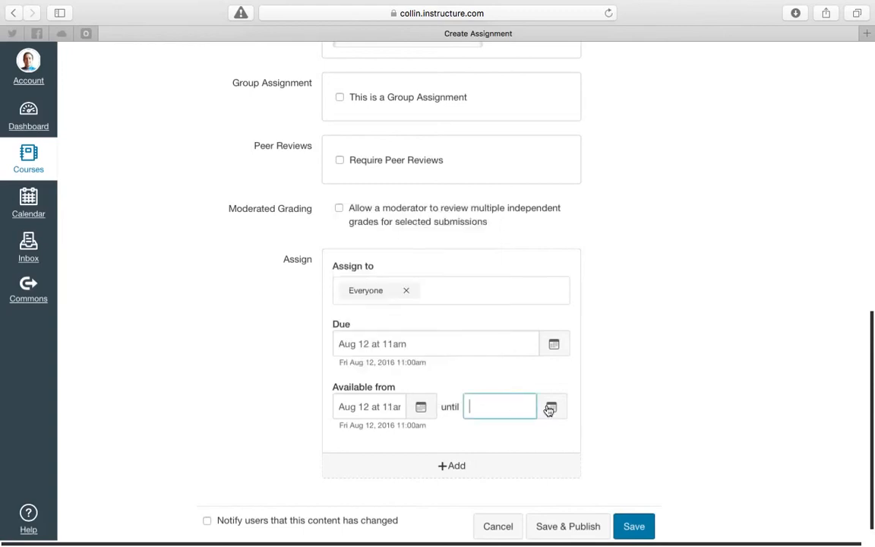
click(551, 407)
click(522, 378)
text(11)
key(Tab)
text(00)
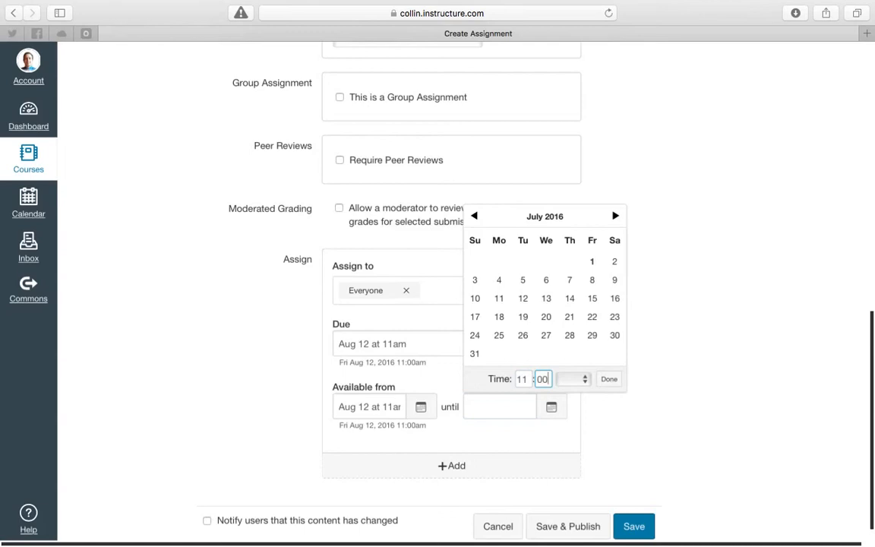
click(574, 379)
click(522, 379)
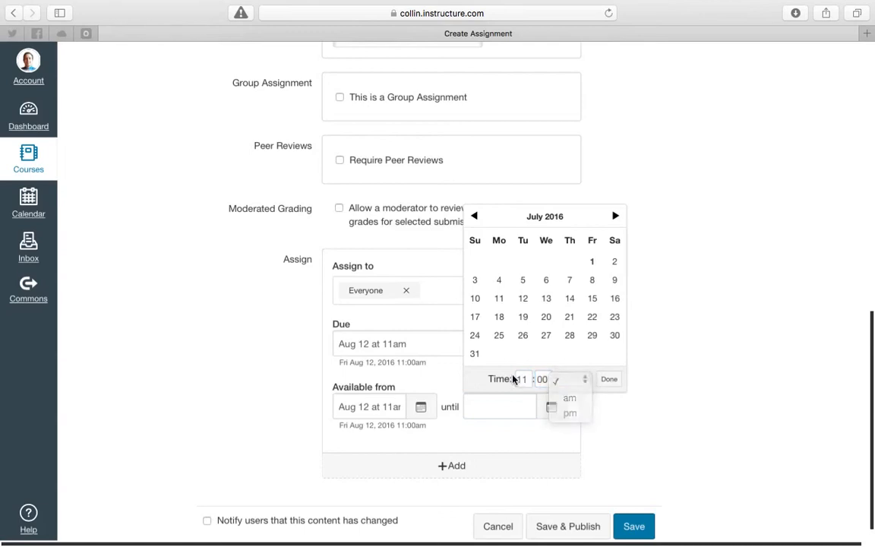
key(BackSpace)
click(567, 387)
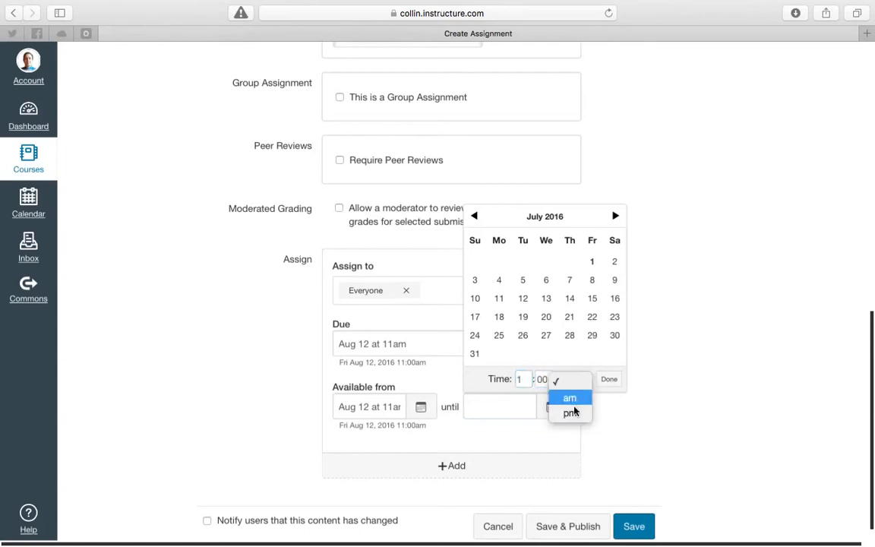
click(572, 414)
click(616, 382)
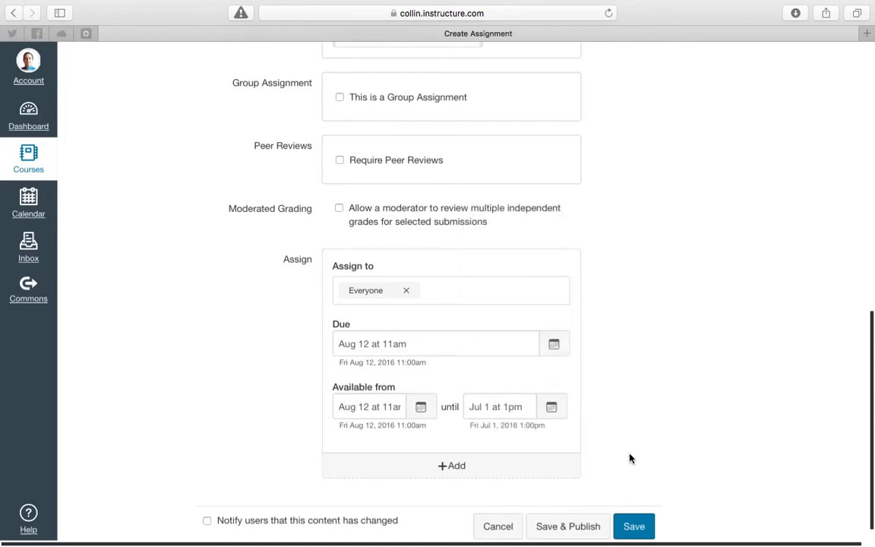
Step: Look over the completed assignment form and try to save it
scroll(629, 459, down, 1)
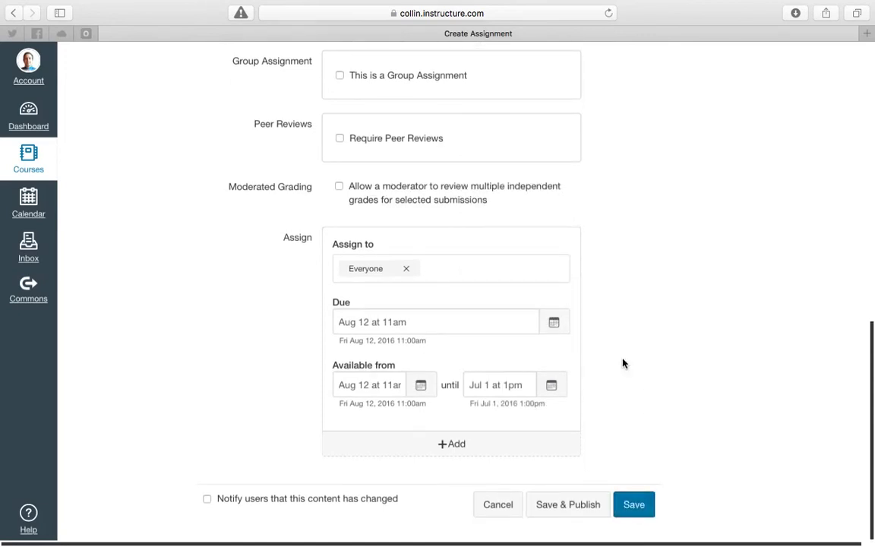
scroll(623, 363, up, 10)
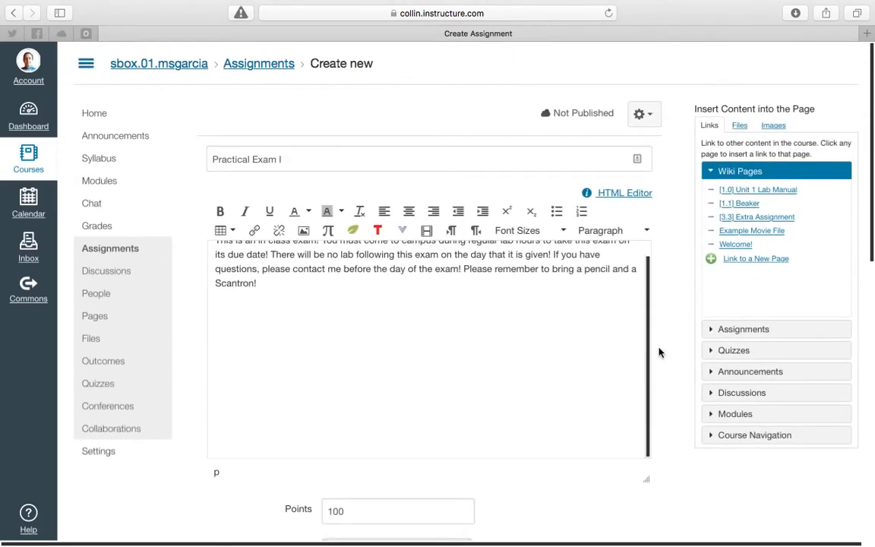
scroll(660, 352, down, 10)
click(637, 511)
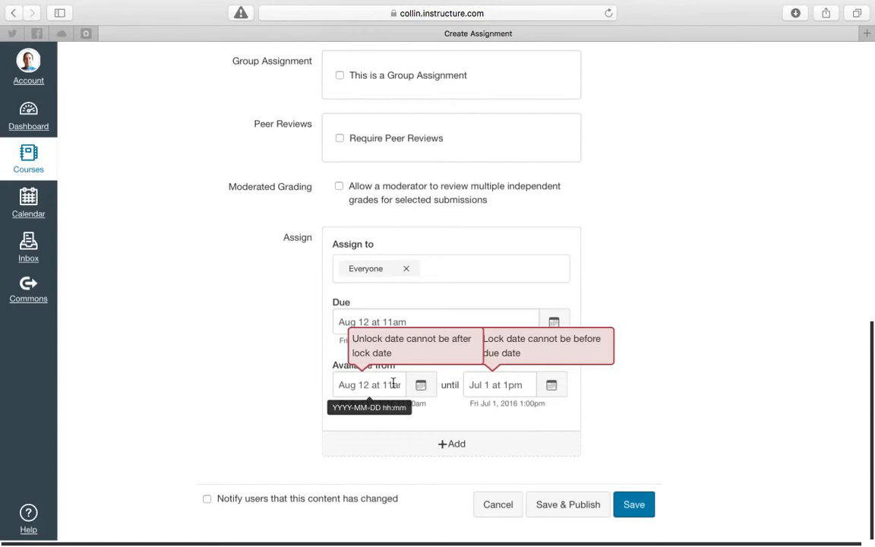
Step: Set the end date of the exam's availability to August 12, 2016
click(546, 392)
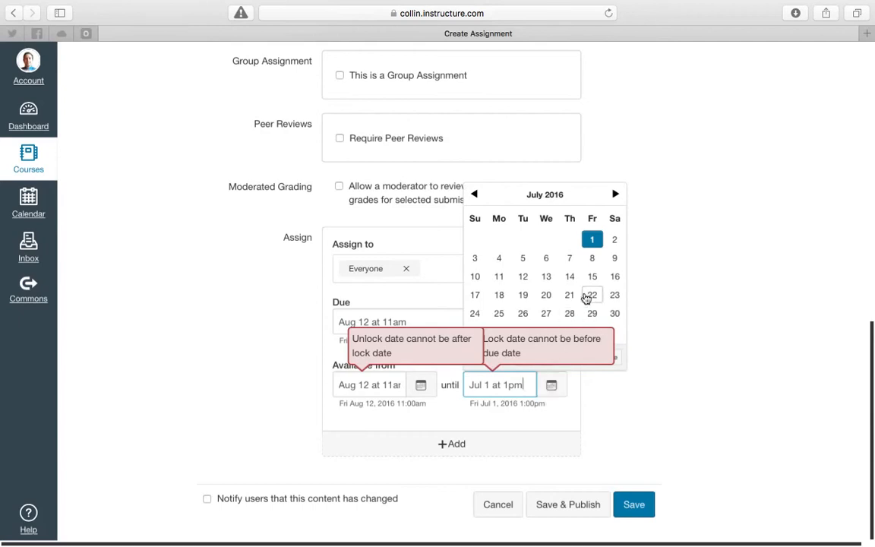
click(615, 194)
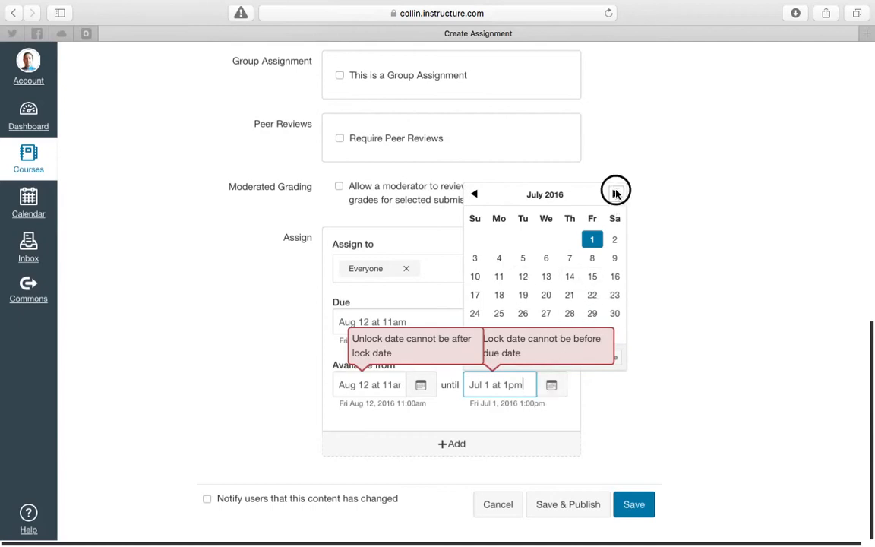
click(592, 260)
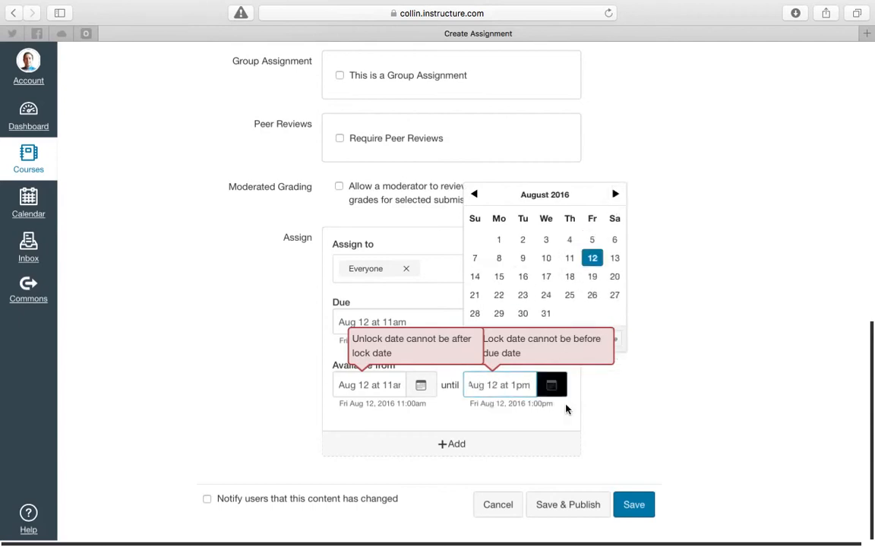
Step: Save the Practical Exam I assignment and publish it
click(634, 505)
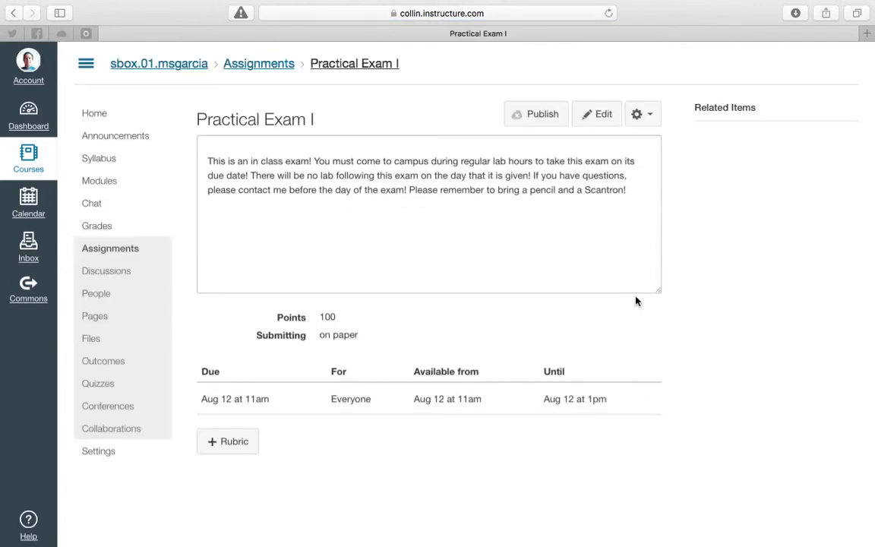
click(537, 120)
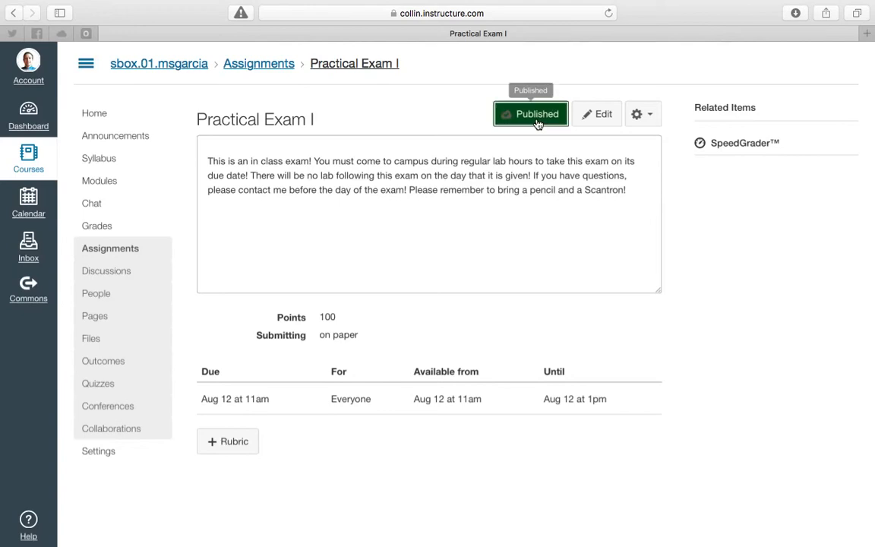
Step: Check how Practical Exam I is listed in the course assignments, the syllabus and the August 2016 calendar
click(108, 251)
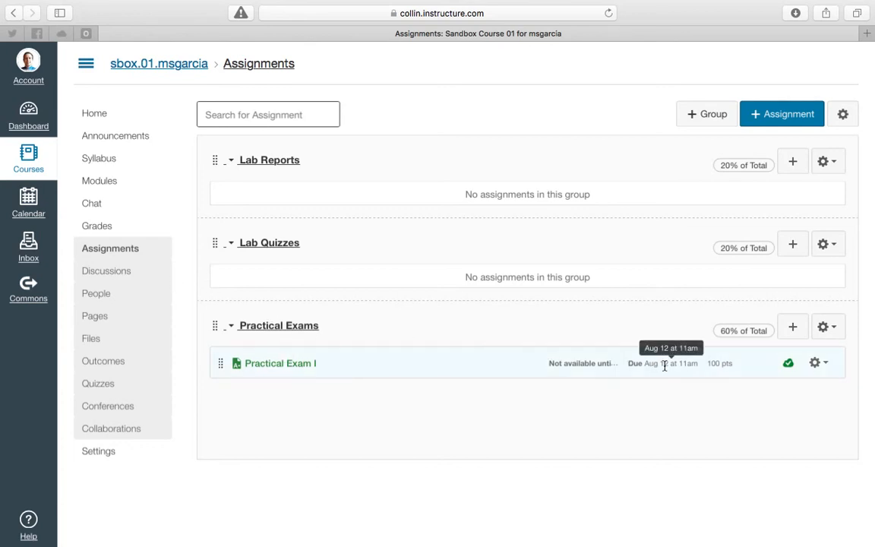
click(109, 163)
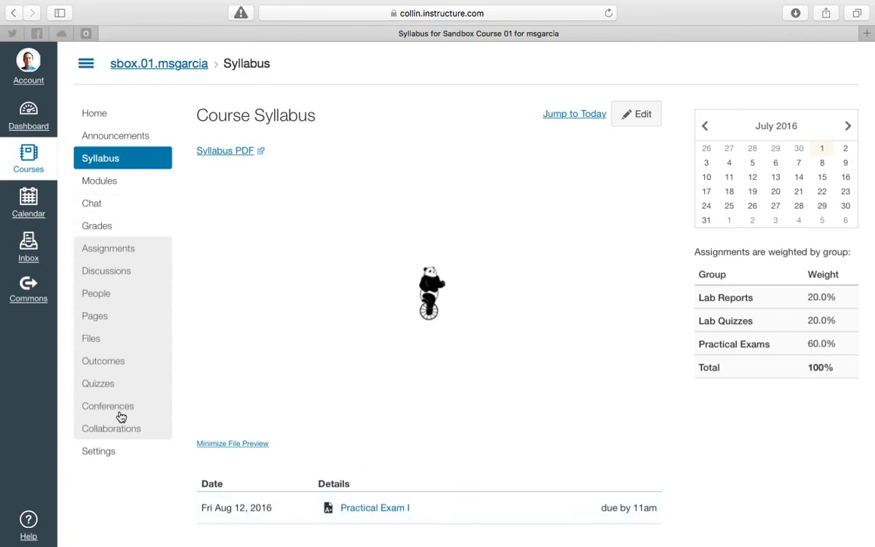
click(26, 202)
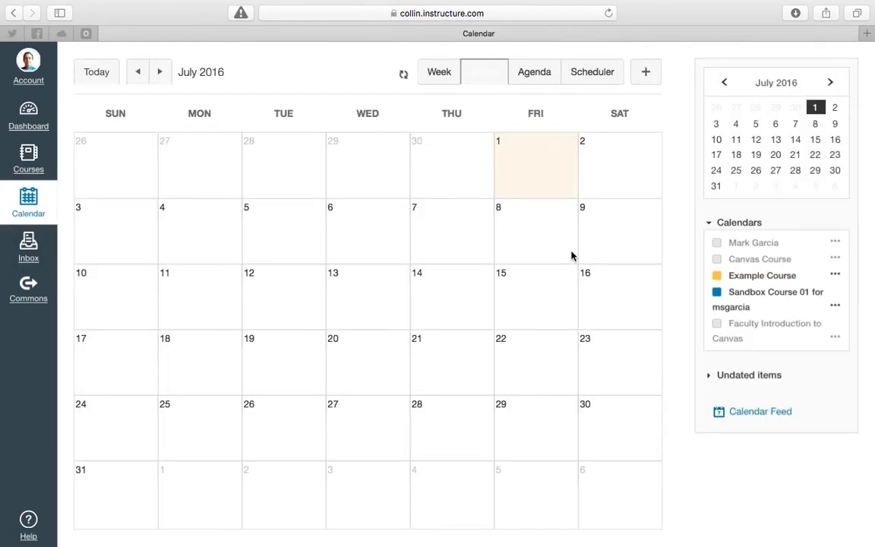
click(158, 75)
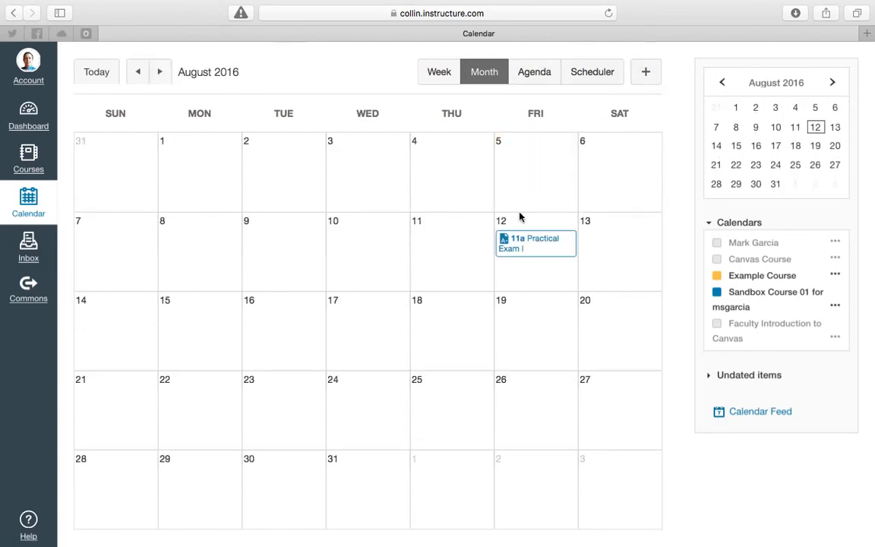